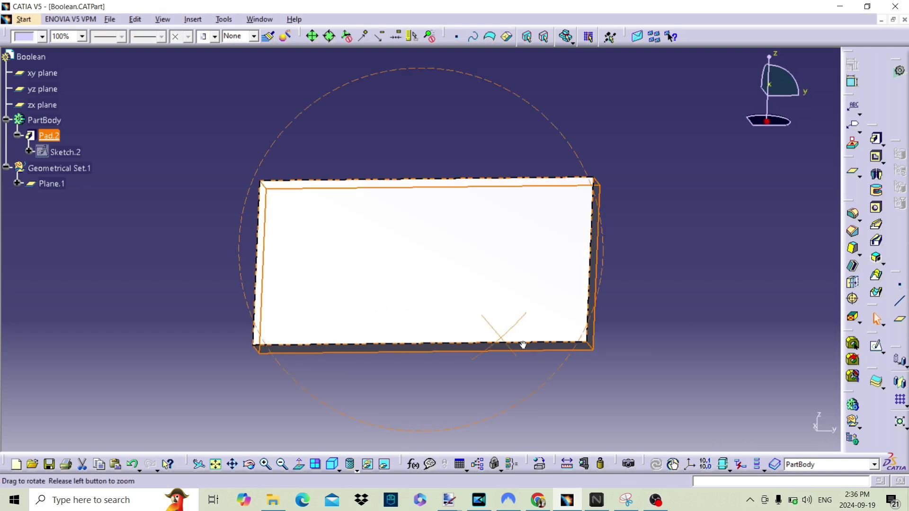
Cut a blind hole, 1.394in diameter and 0.394in deep, into the plate face
left_click(876, 209)
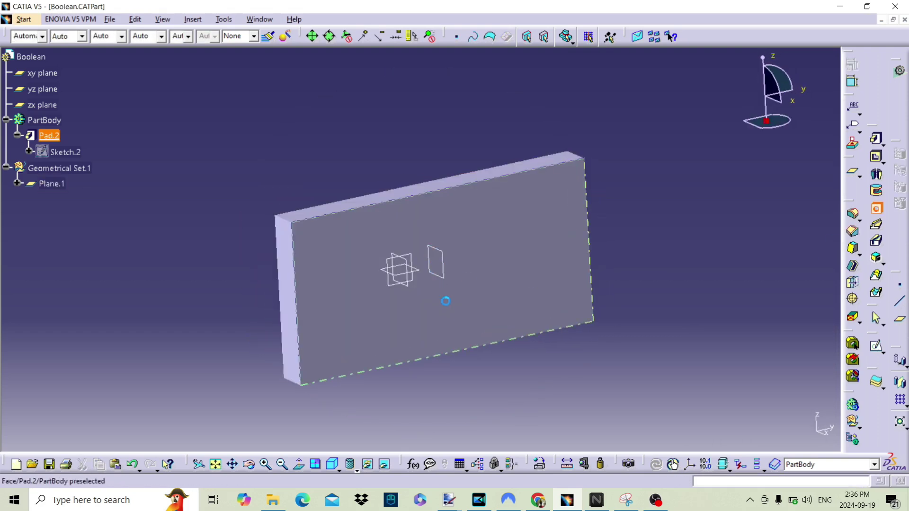
left_click(464, 322)
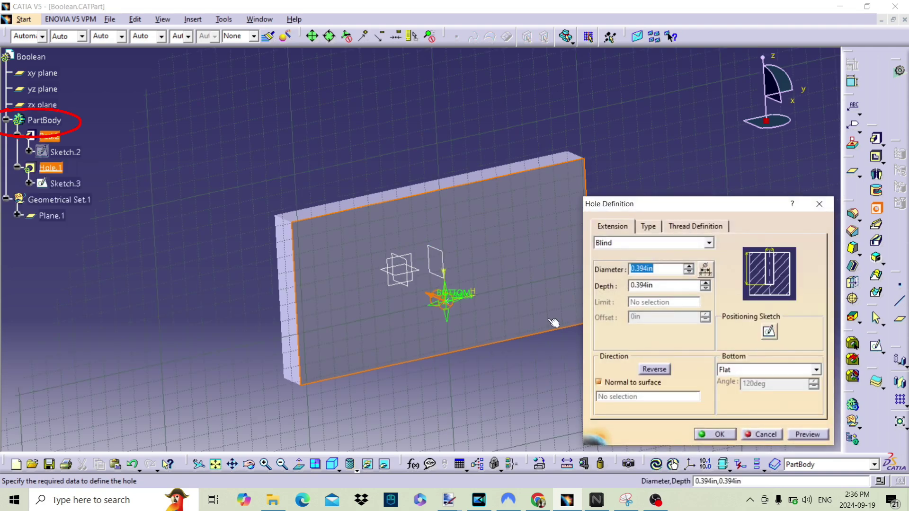
left_click(689, 267)
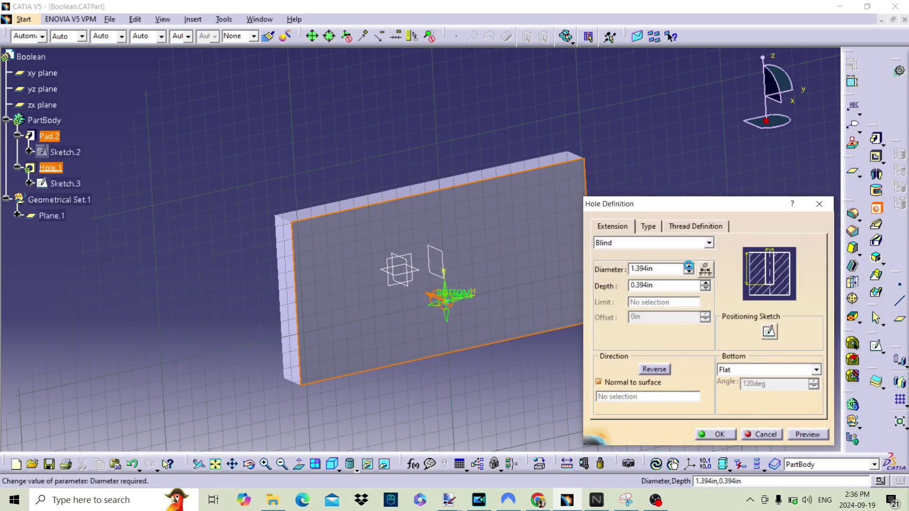
left_click(715, 434)
middle_click_drag(511, 325, 467, 265)
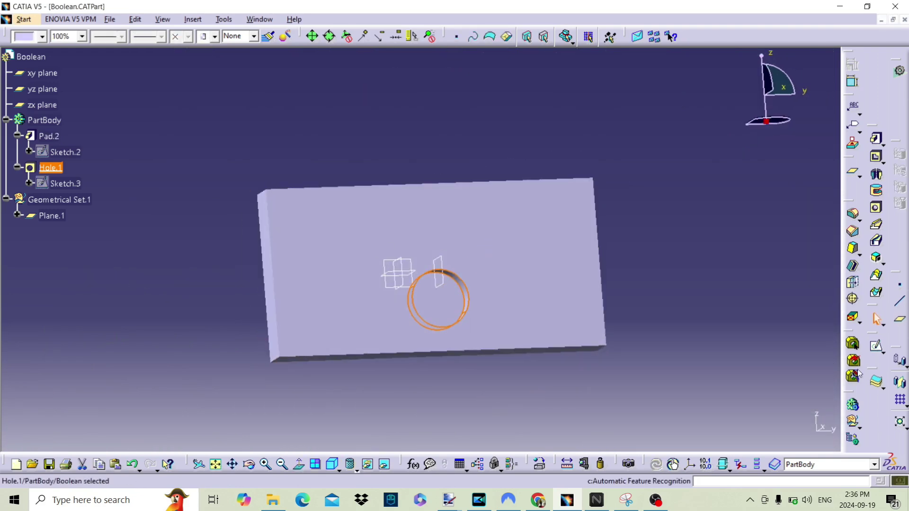
left_click(853, 407)
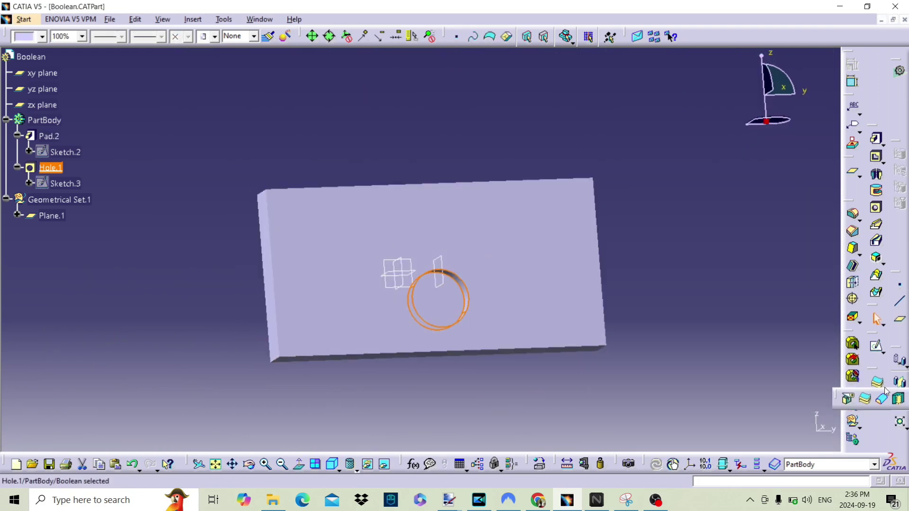
Split the plate at Plane.1 with the kept side flipped, then inspect the half-circle notch
left_click(847, 399)
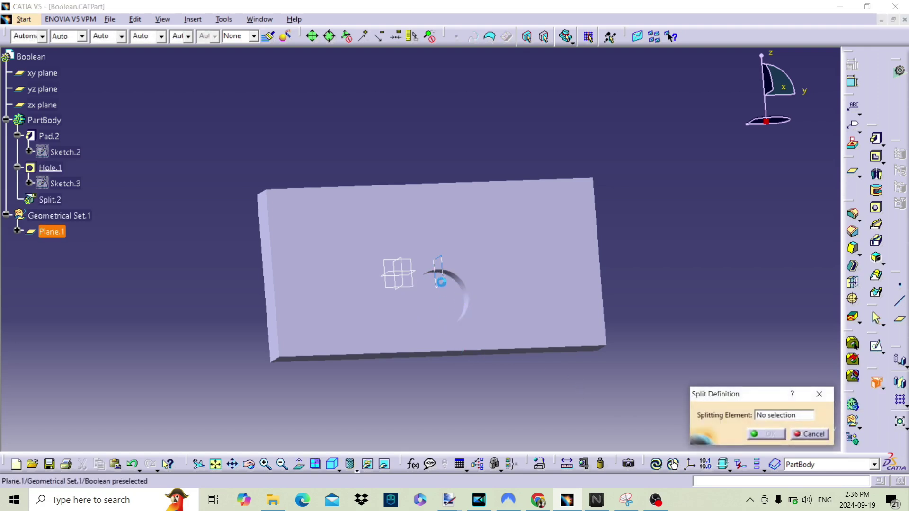
left_click(452, 294)
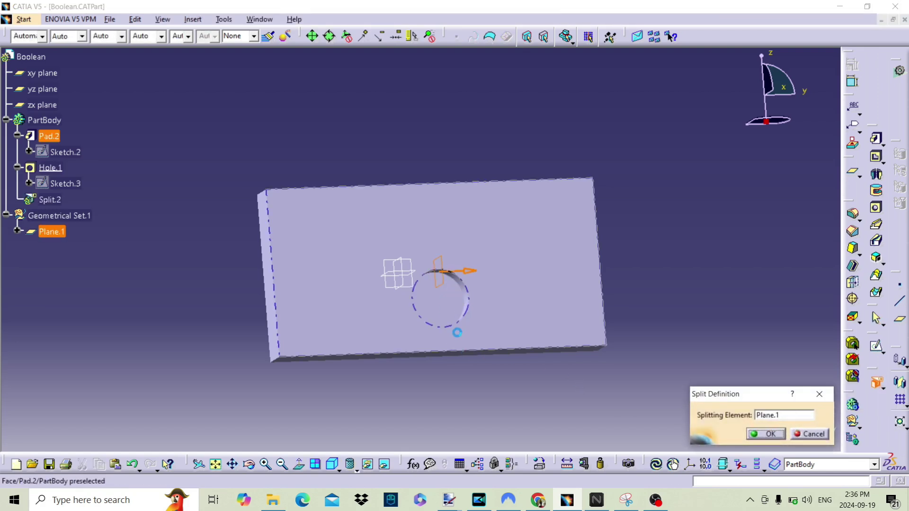
left_click(763, 436)
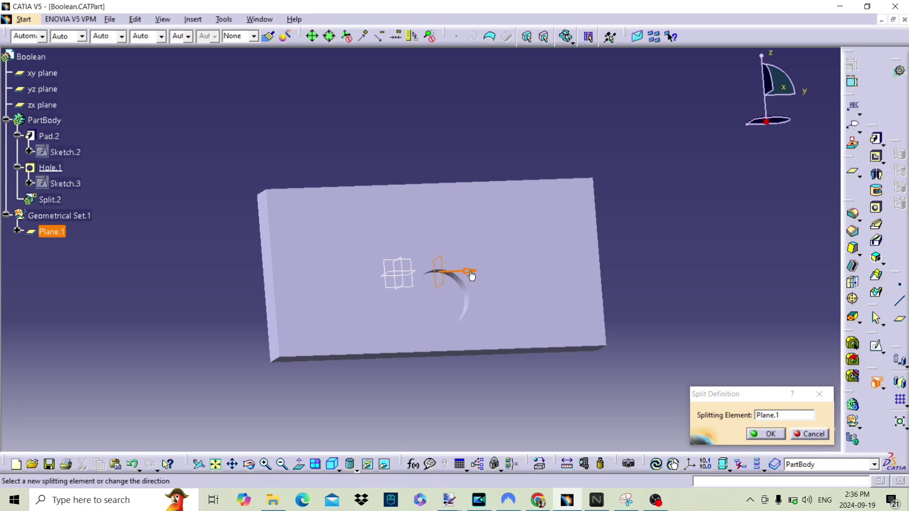
middle_click_drag(487, 361, 539, 317)
left_click(540, 316)
middle_click_drag(381, 320, 383, 360)
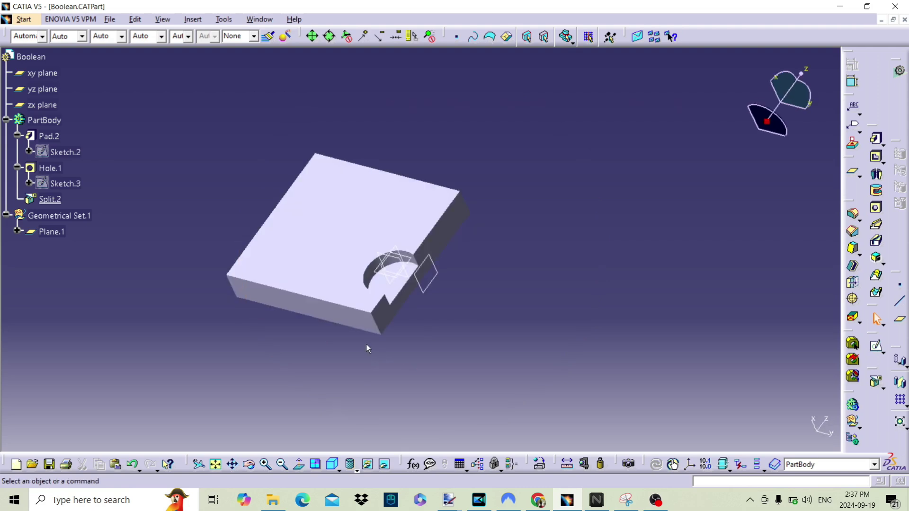
middle_click_drag(410, 321, 578, 300)
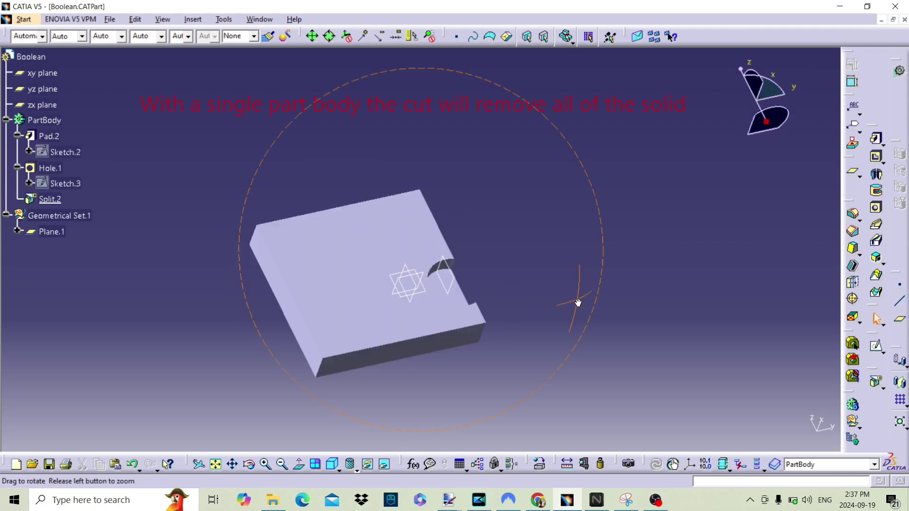
left_click(192, 20)
Insert a new Body.2 and delete Split.2 to restore the full plate
left_click(203, 45)
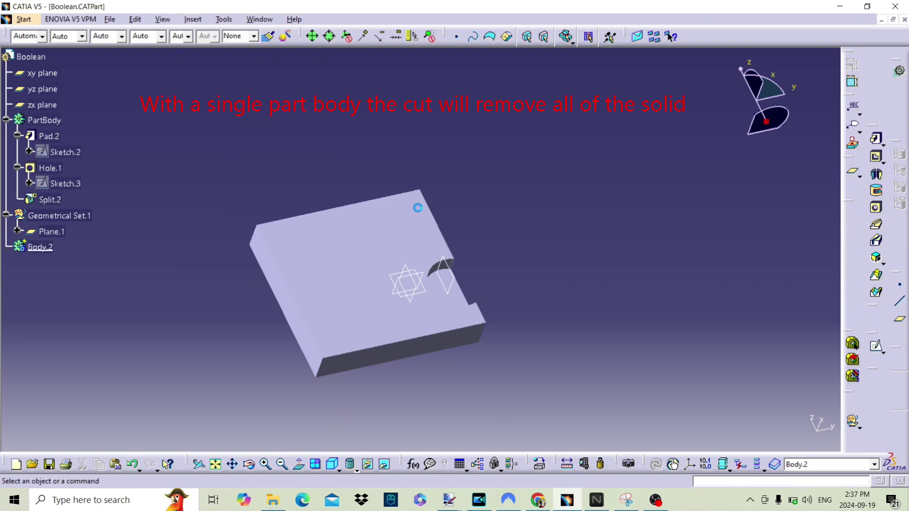
left_click(42, 251)
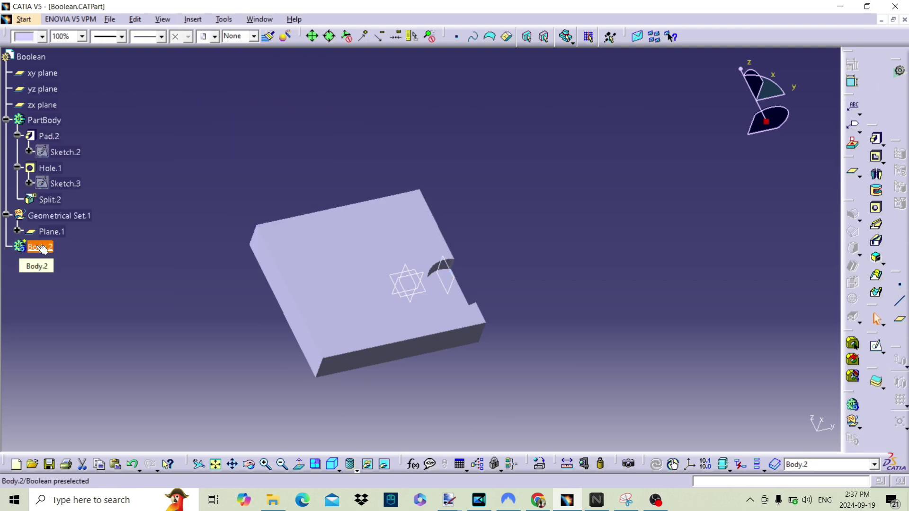
right_click(59, 203)
left_click(84, 371)
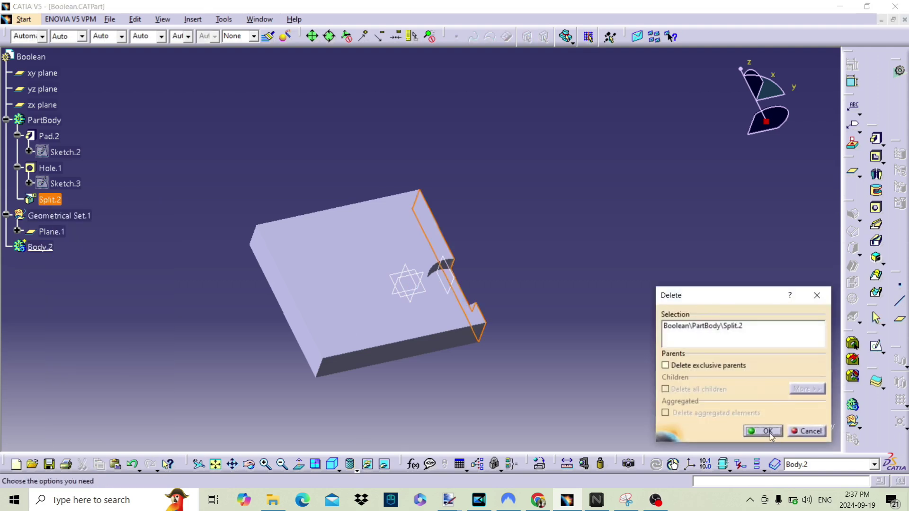
left_click(767, 432)
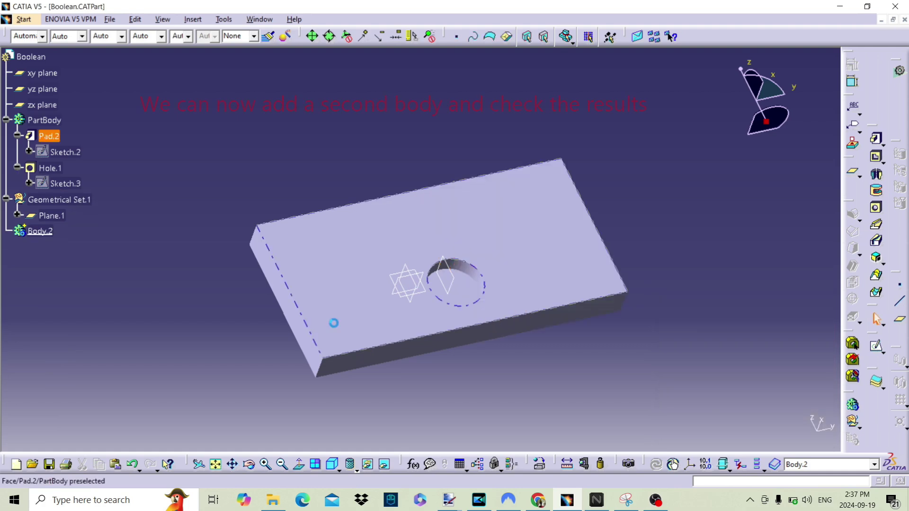
Select Body.2 in the tree as the body to work in
right_click(50, 168)
left_click(100, 197)
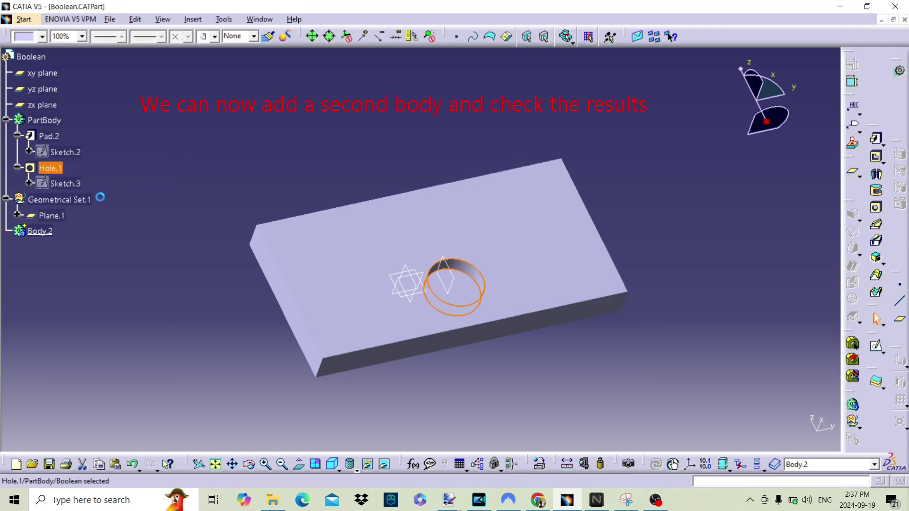
left_click(41, 233)
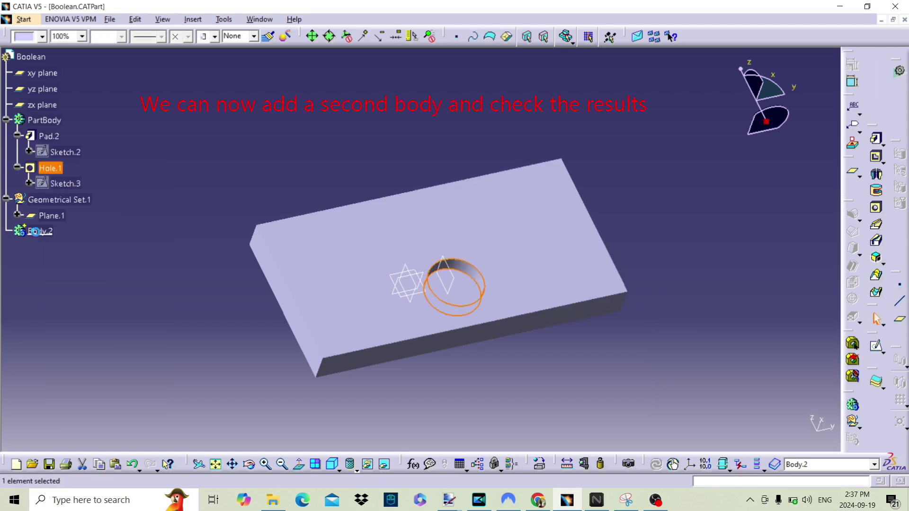
left_click(879, 349)
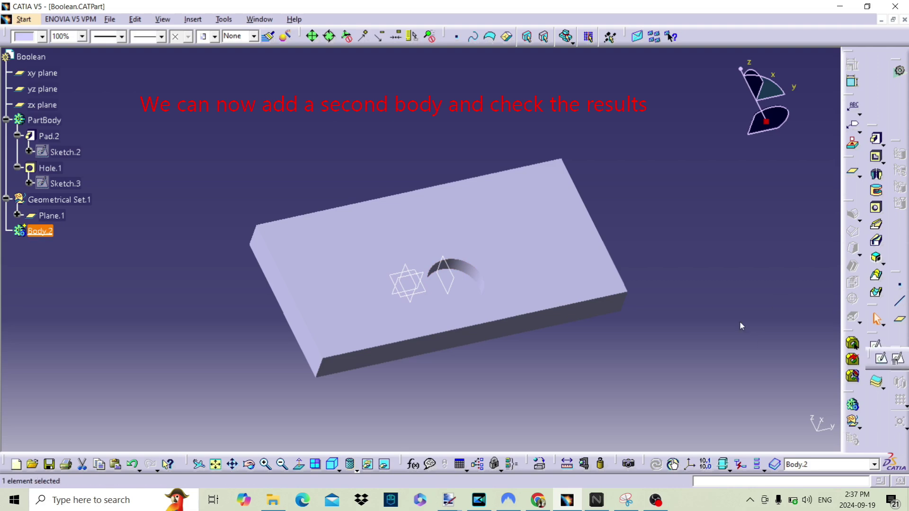
Draw Sketch.5, a rectangle on the yz plane spanning the plate over the hole
left_click(874, 352)
left_click(403, 299)
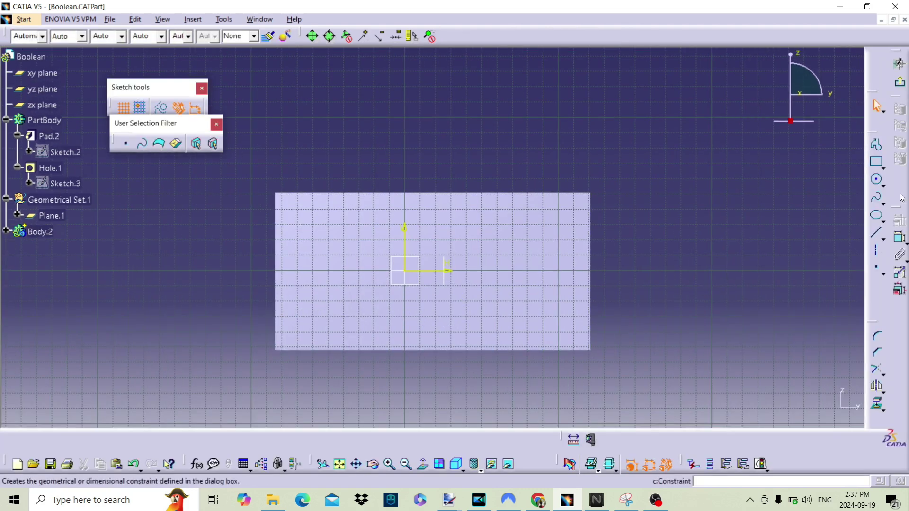
left_click(877, 162)
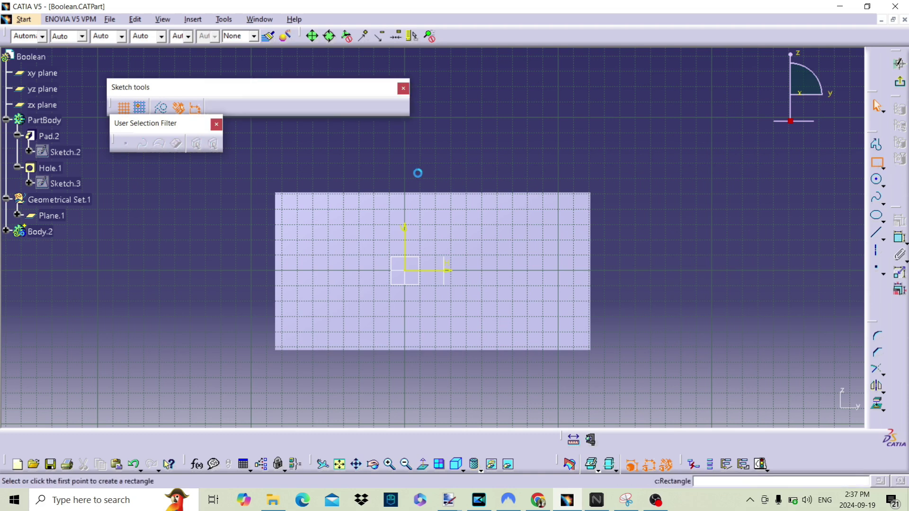
left_click(318, 179)
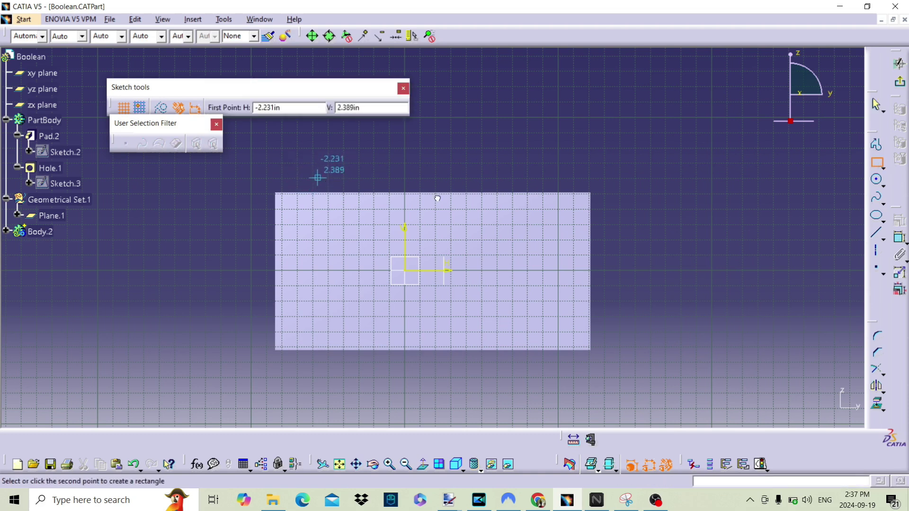
left_click(485, 372)
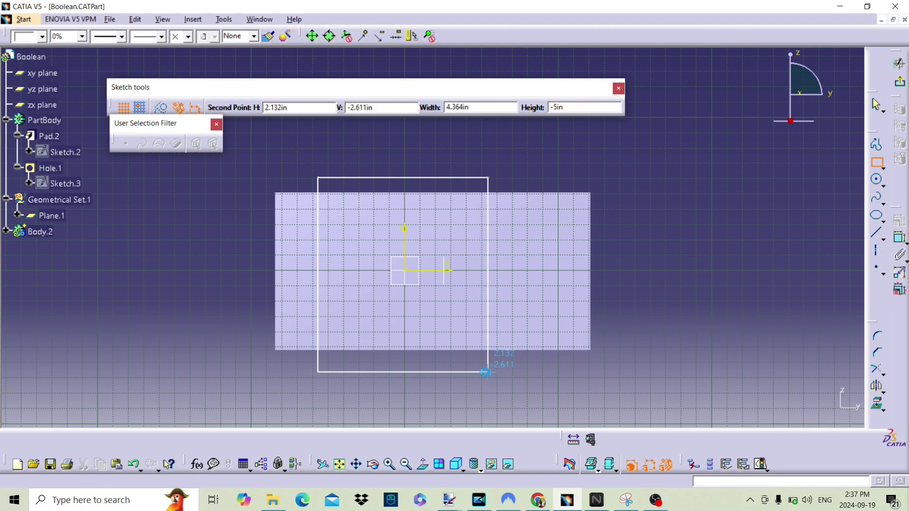
left_click(899, 81)
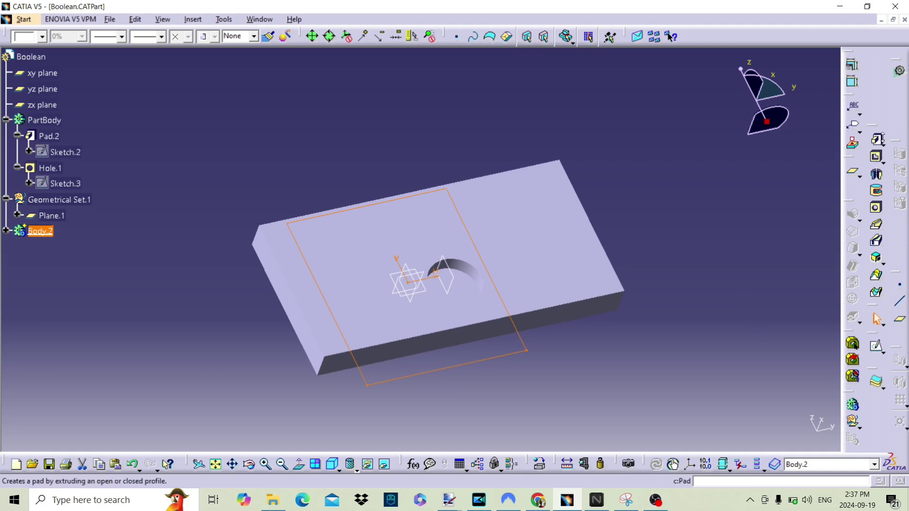
Pad the rectangular sketch into Pad.3, a block straddling the plate across the hole
left_click(879, 141)
key("Return")
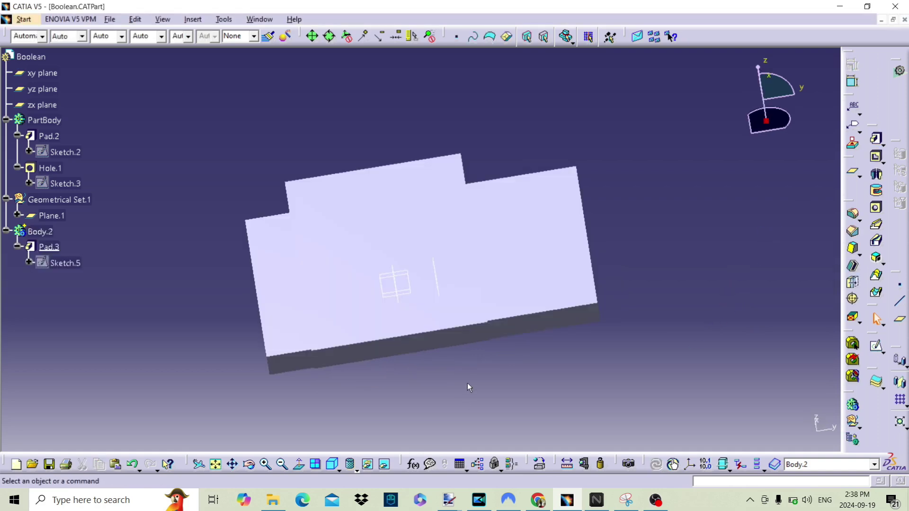
middle_click_drag(217, 273, 371, 279)
middle_click_drag(452, 416, 494, 366)
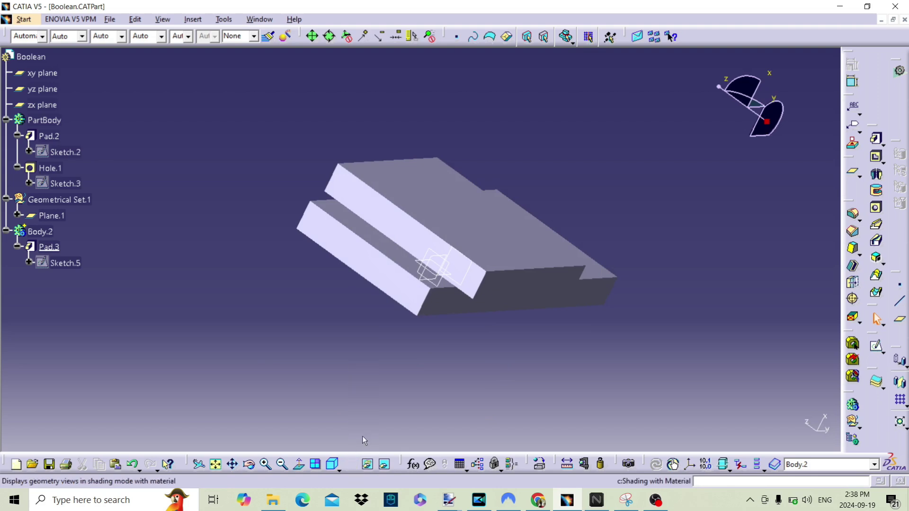
Switch the display to Shading with Edges
left_click(353, 469)
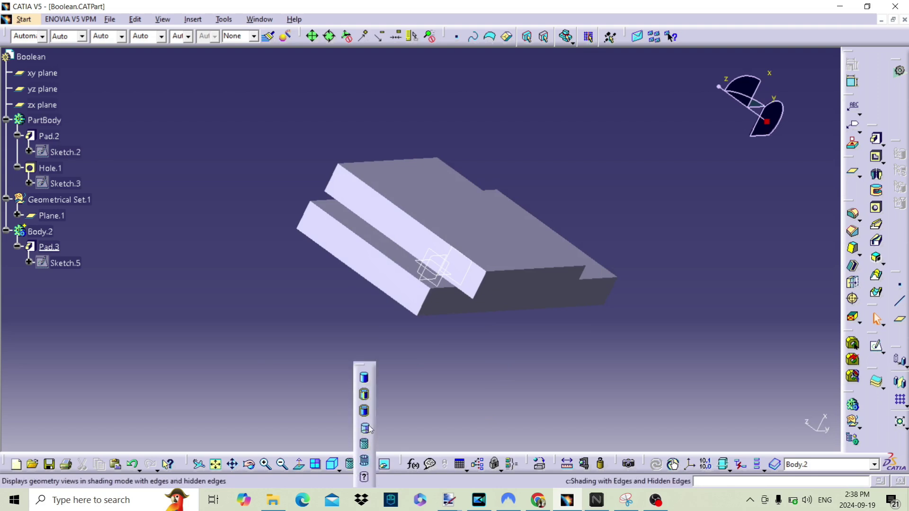
left_click(365, 392)
middle_click_drag(469, 272, 388, 279)
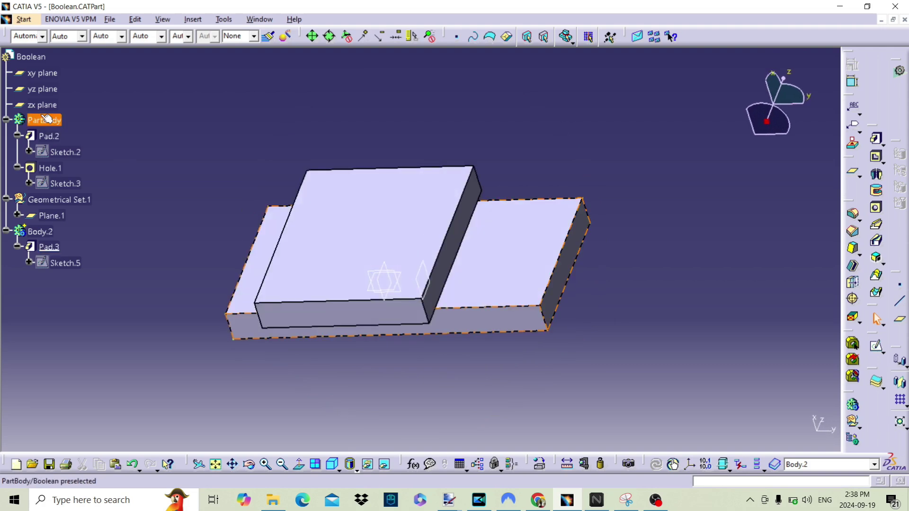
Define PartBody as the in-work object
left_click(38, 120)
right_click(38, 120)
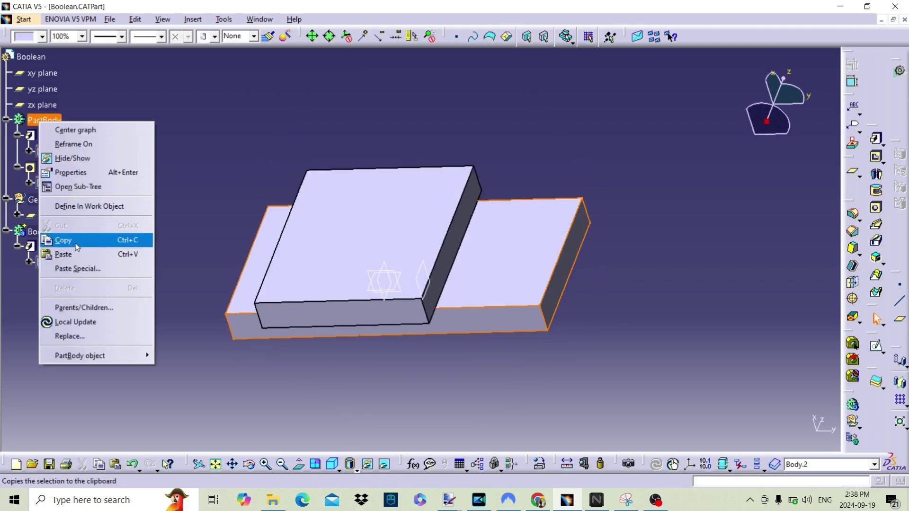
left_click(84, 207)
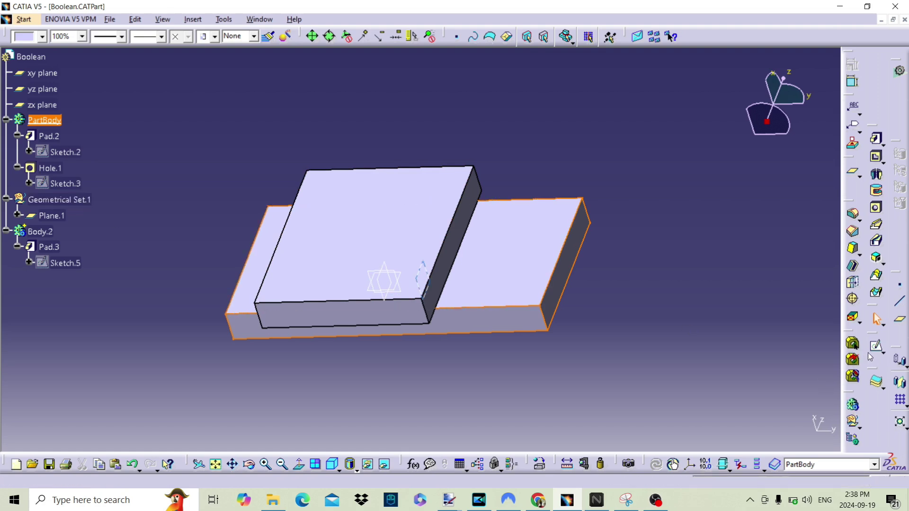
Split PartBody at Plane.1 with the arrow flipped, leaving a half-circle notch
left_click(883, 387)
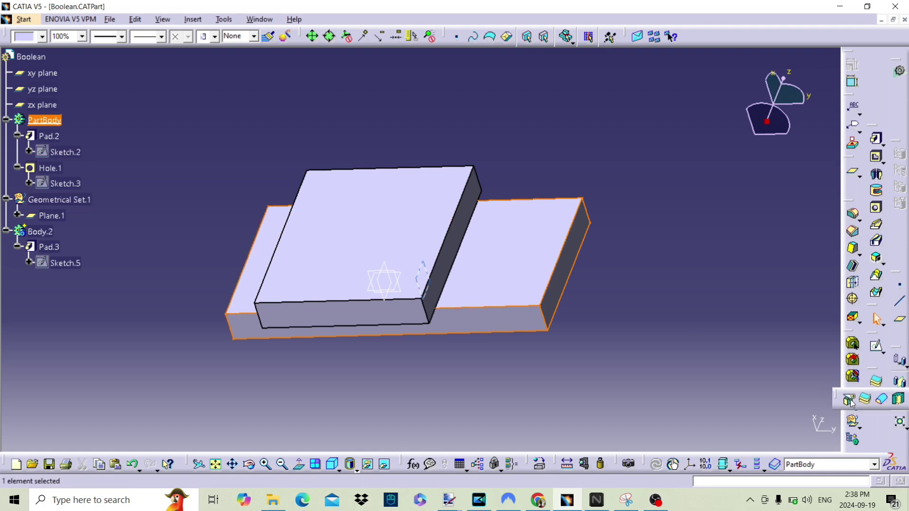
left_click(847, 399)
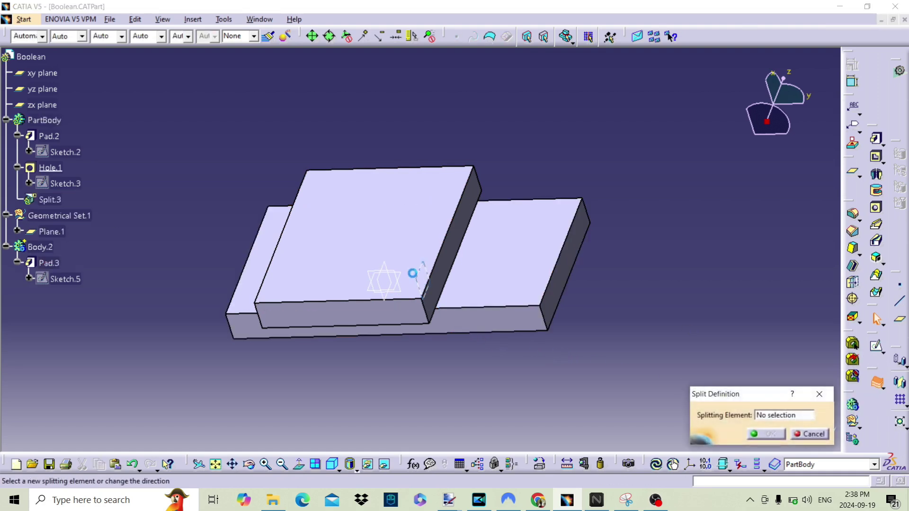
left_click(423, 277)
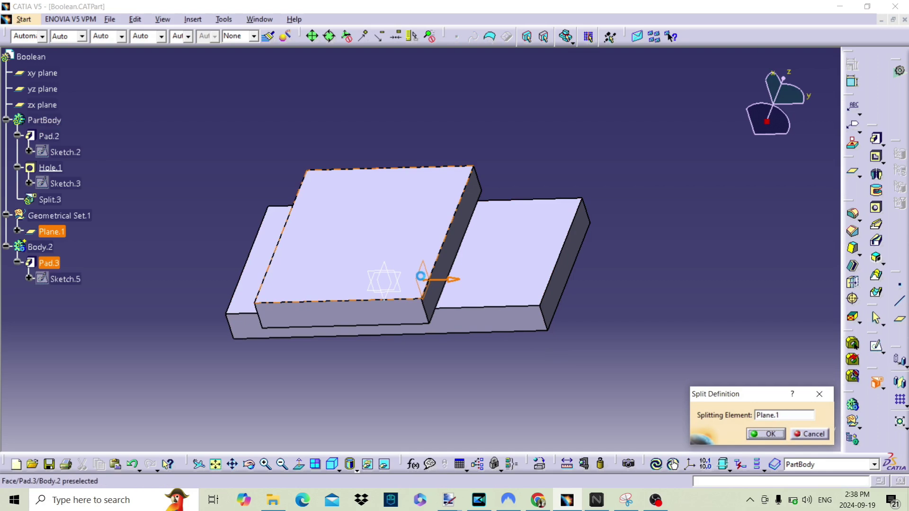
left_click(455, 281)
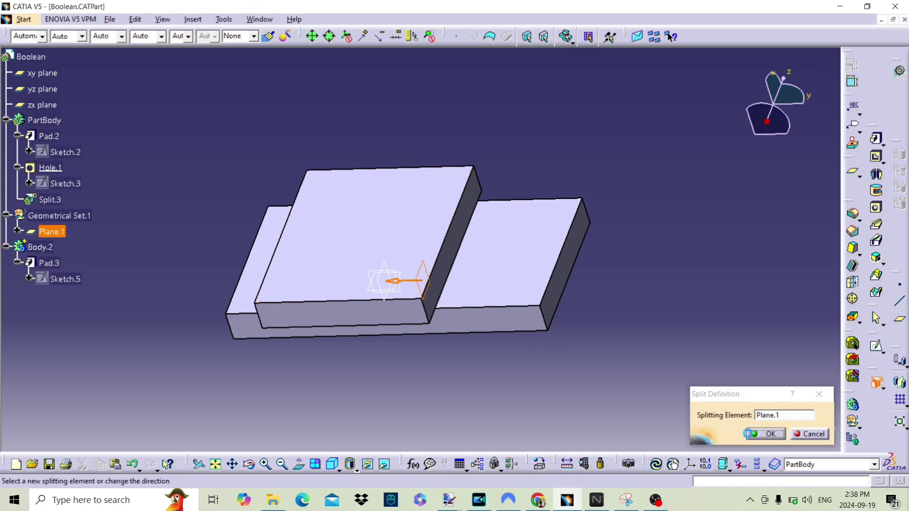
left_click(766, 433)
middle_click_drag(213, 334, 313, 245)
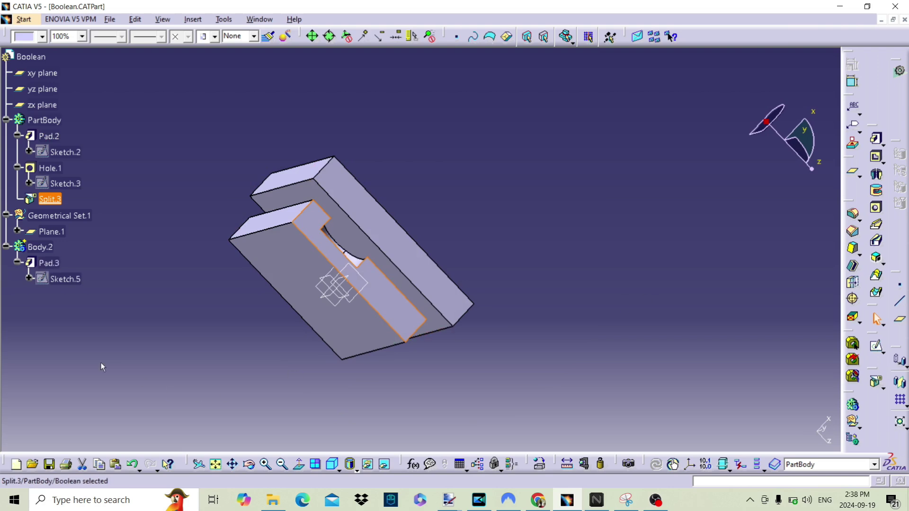
middle_click_drag(172, 293, 470, 317)
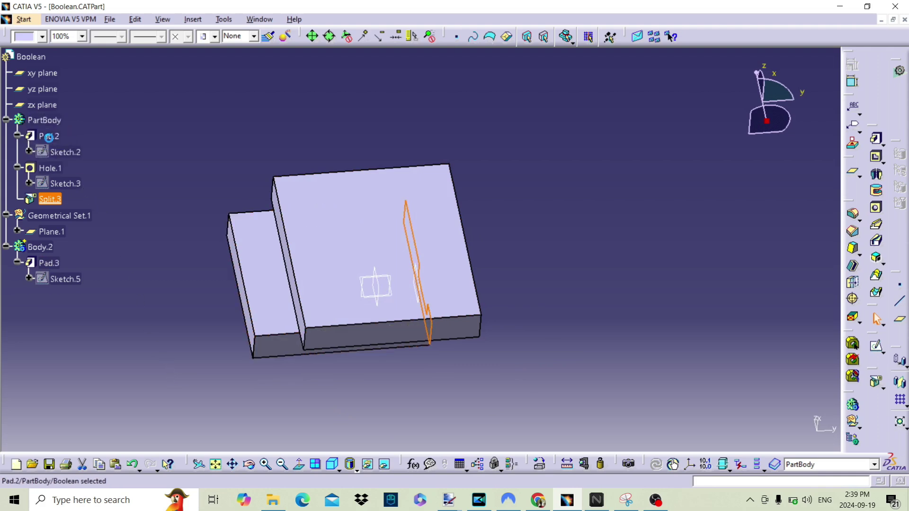
left_click(53, 137)
Rename PartBody to A in its Feature Properties
right_click(45, 121)
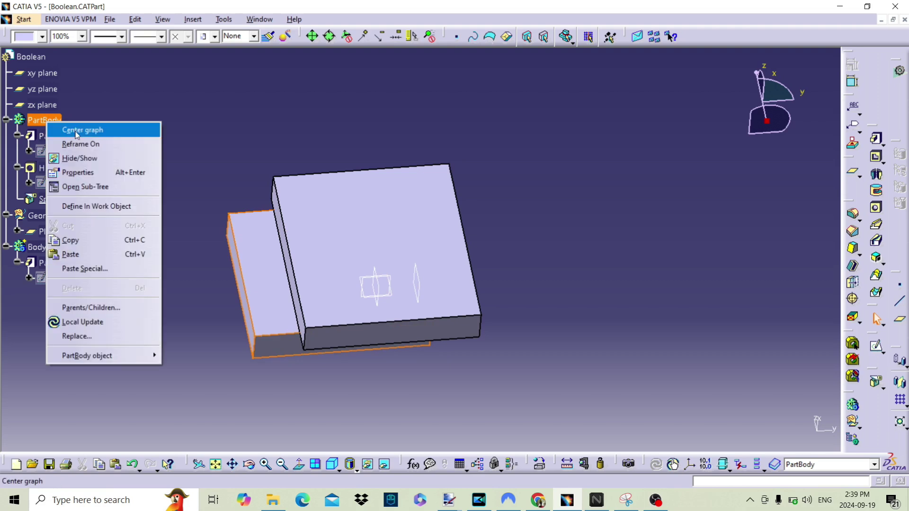
left_click(88, 173)
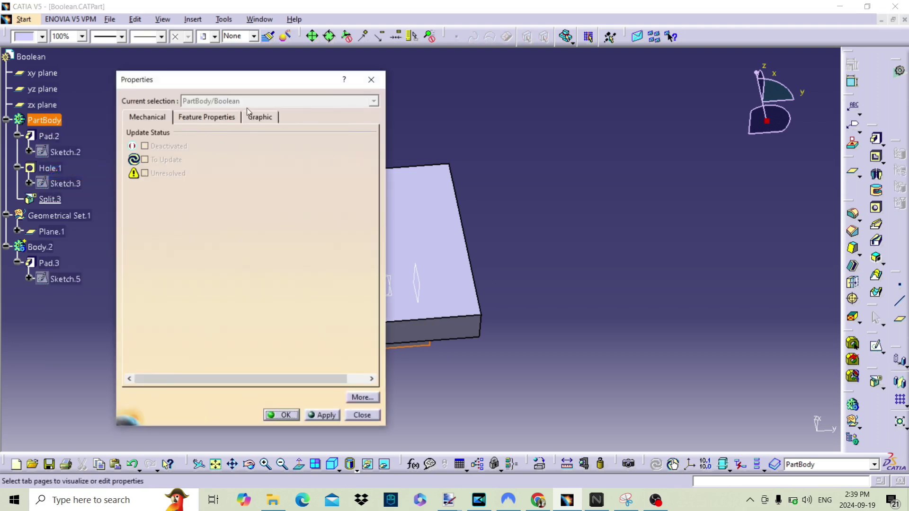
left_click(261, 117)
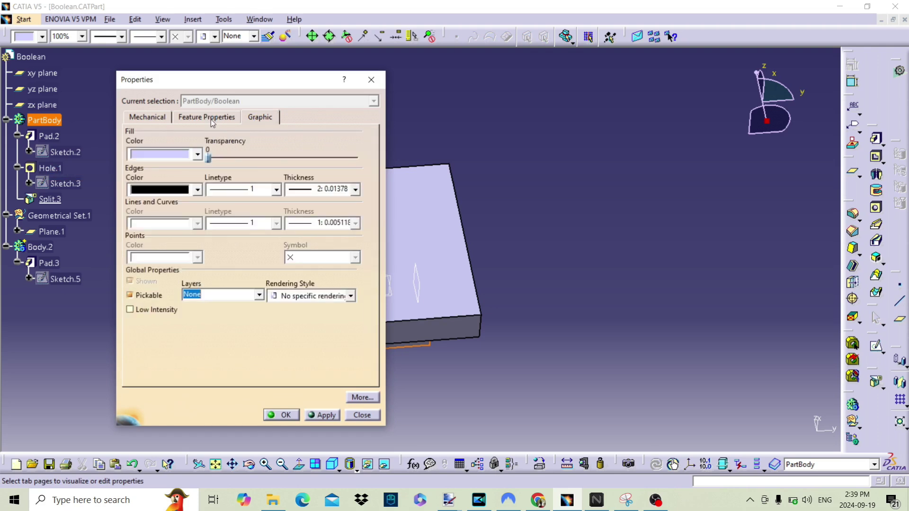
left_click(204, 119)
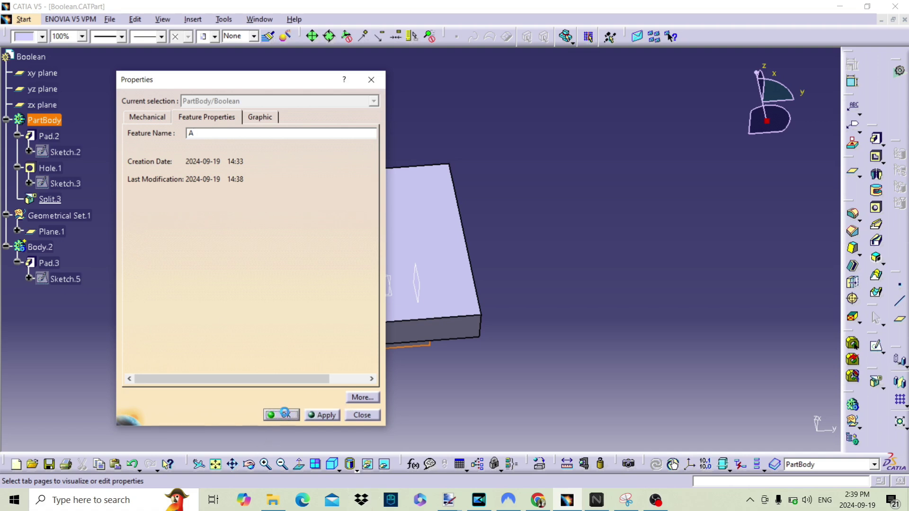
left_click(283, 415)
Rename Body.2 to B in its Feature Properties
left_click(41, 247)
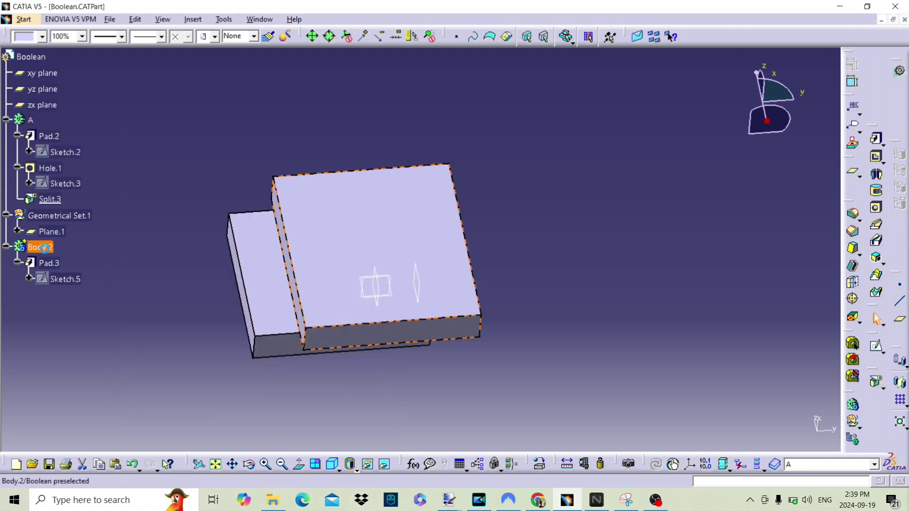
right_click(43, 247)
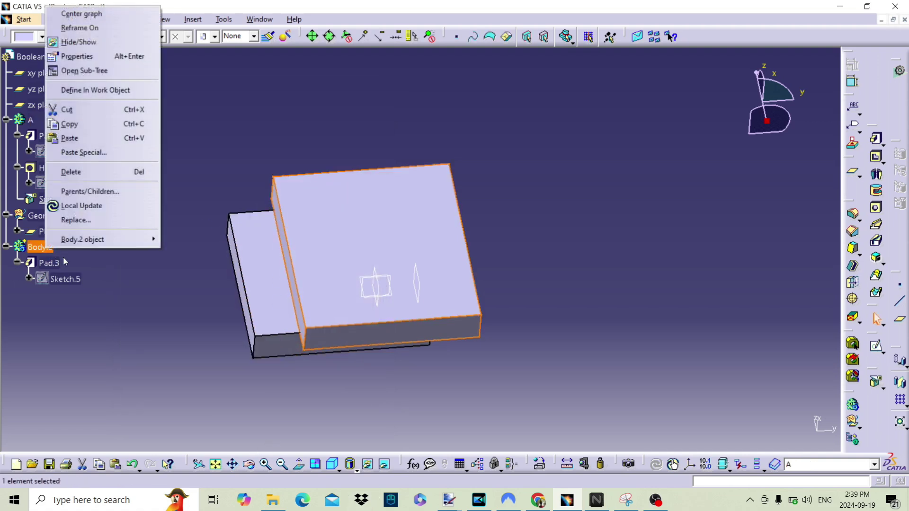
left_click(90, 57)
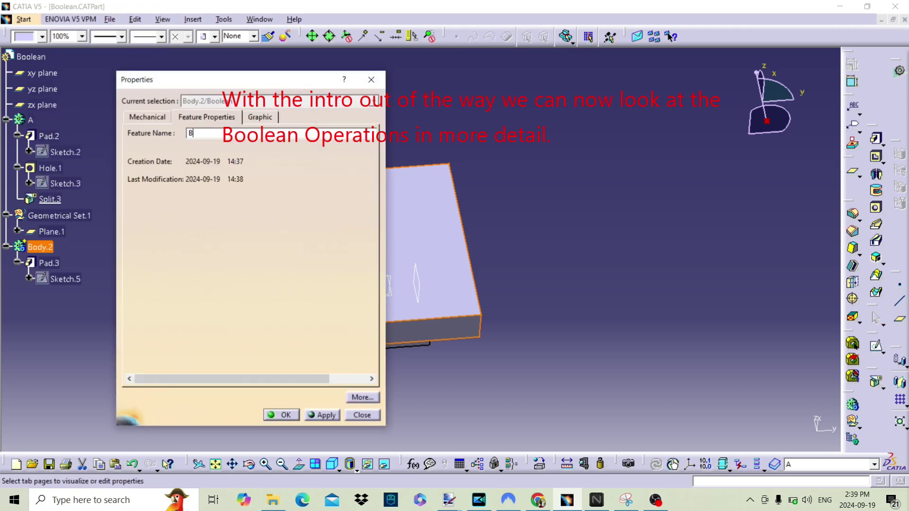
key("Return")
left_click(689, 306)
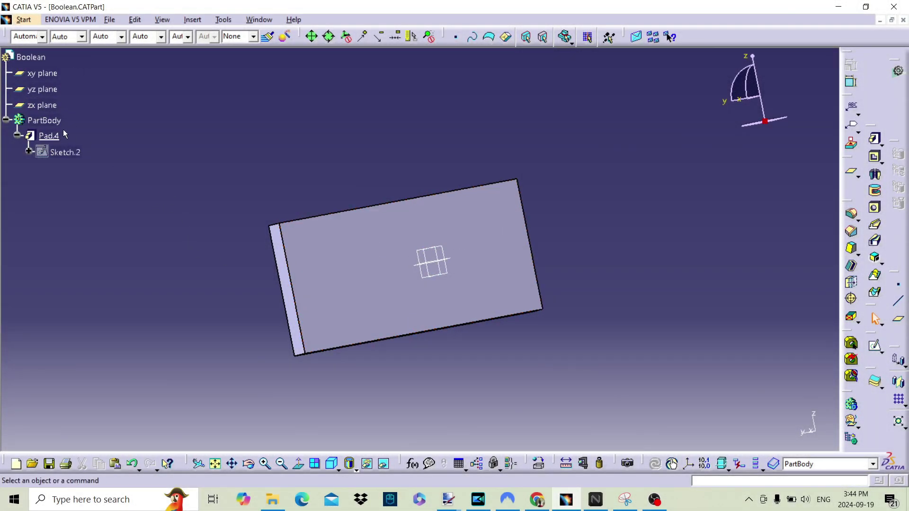
Insert a new empty Body.3 below PartBody
left_click(193, 20)
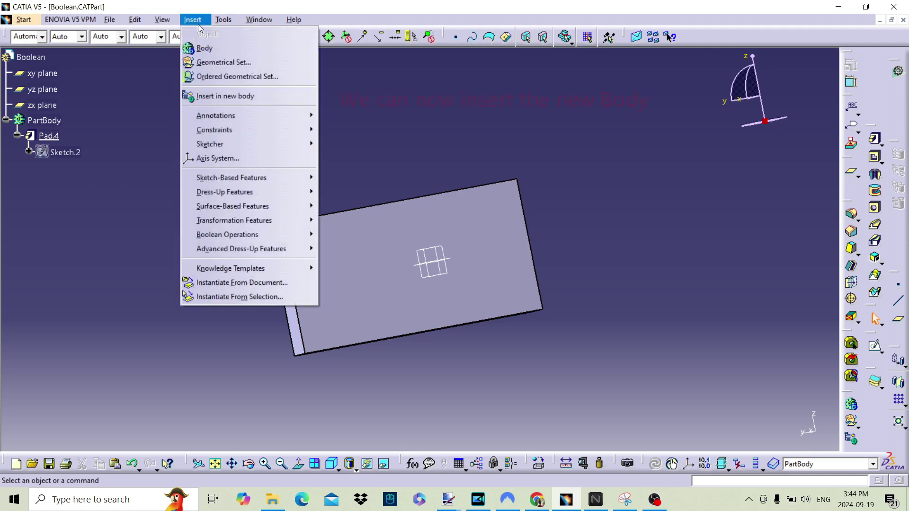
left_click(210, 49)
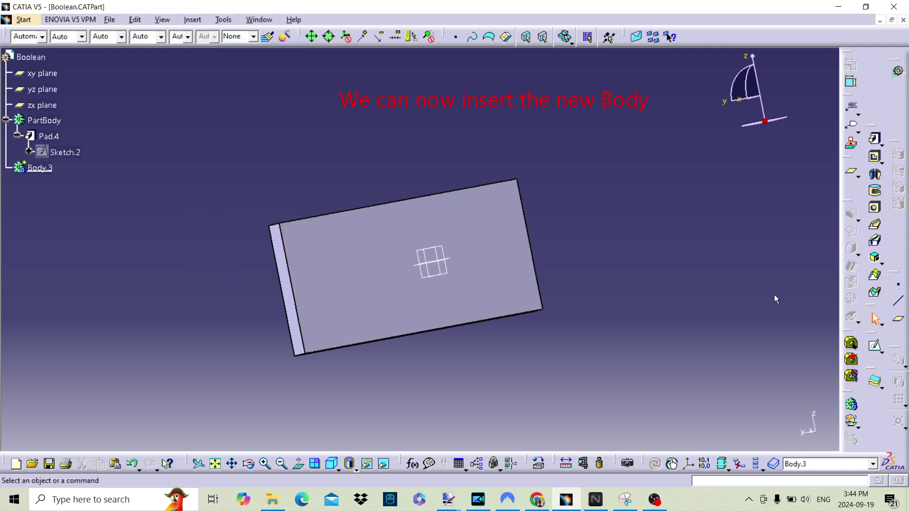
left_click(876, 347)
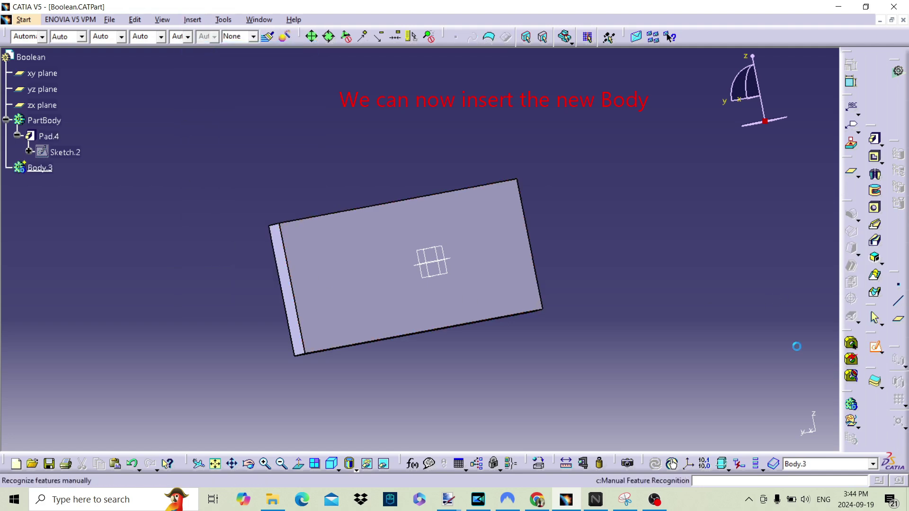
middle_click_drag(501, 302, 465, 331)
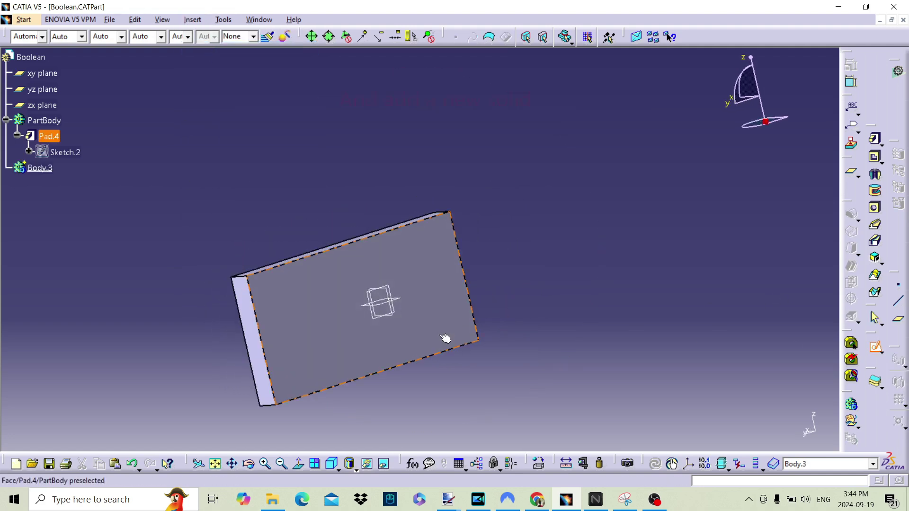
In Body.3, sketch a circle on the yz plane centred at the plate's top-left corner
left_click(401, 310)
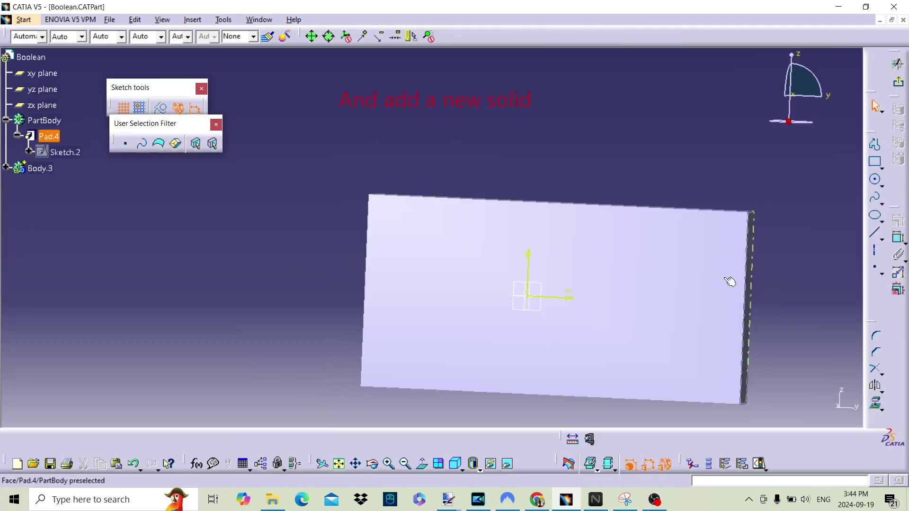
left_click(875, 182)
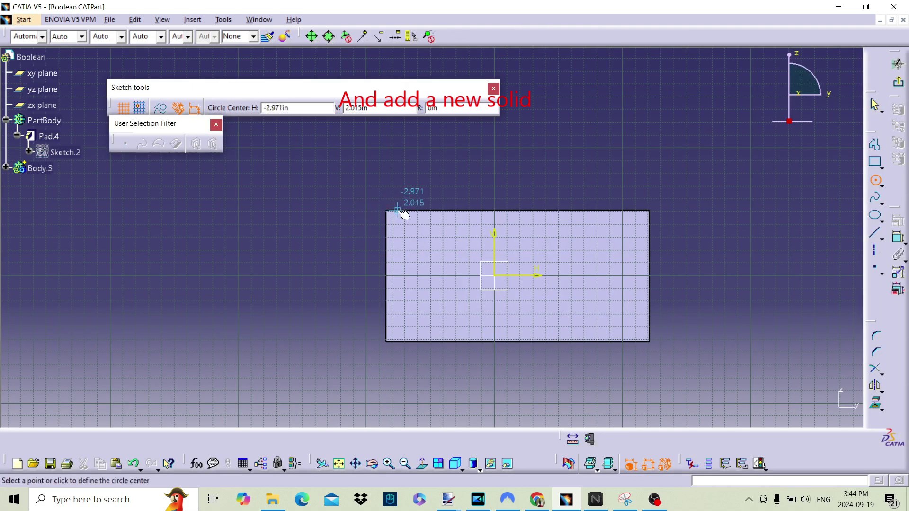
left_click(386, 211)
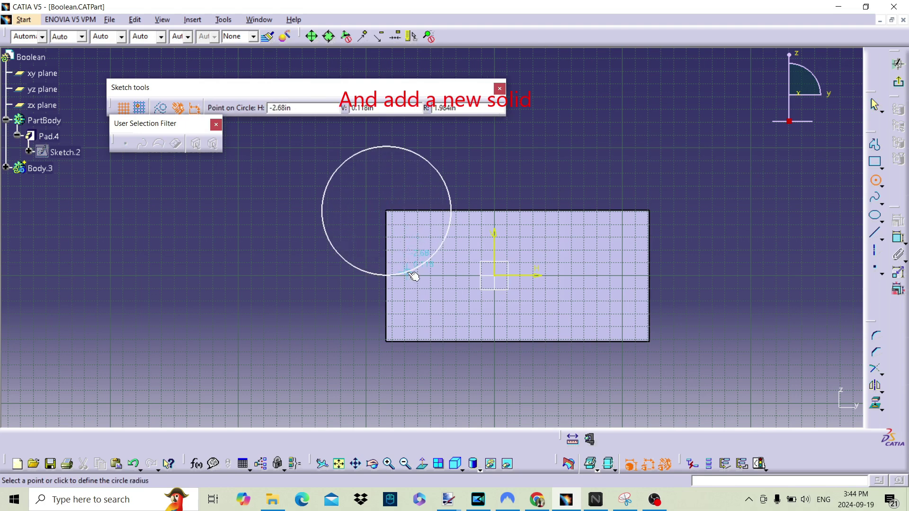
left_click(414, 301)
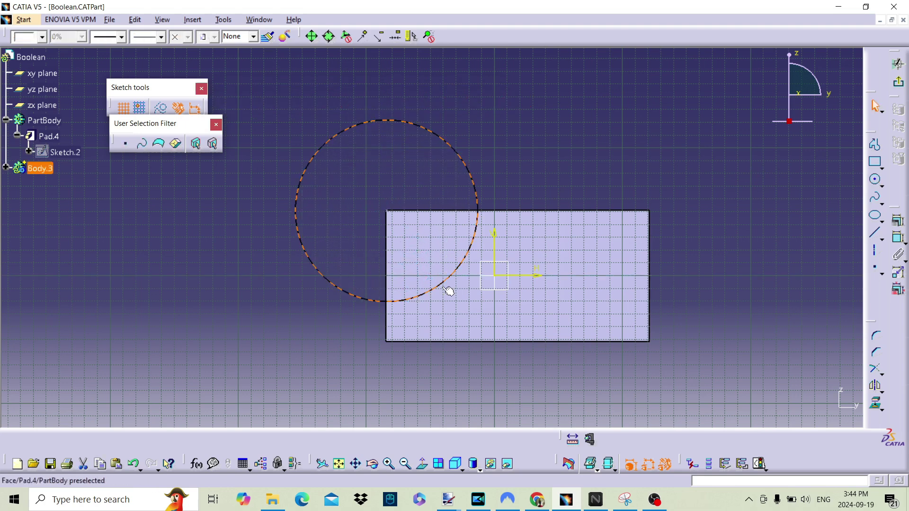
left_click(899, 84)
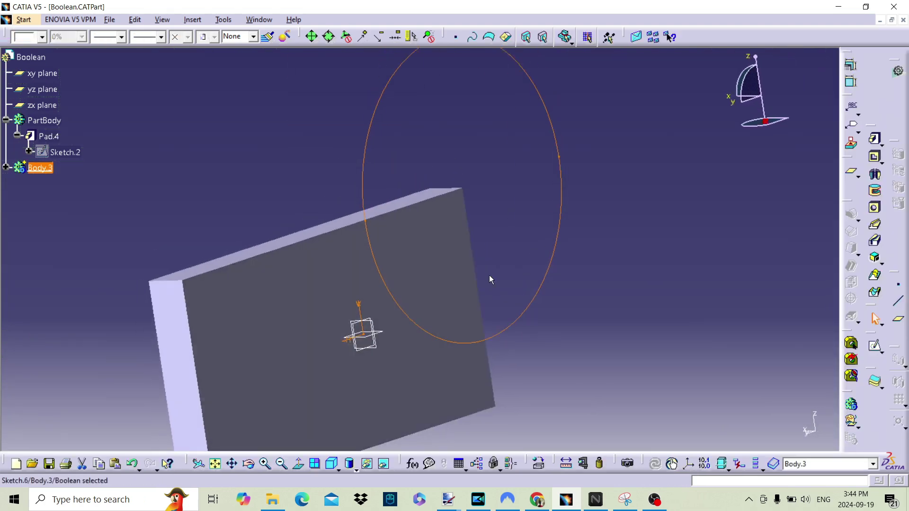
Pad Sketch.6 0.787in into a circular disc, Pad.5, overlapping the plate
left_click(874, 138)
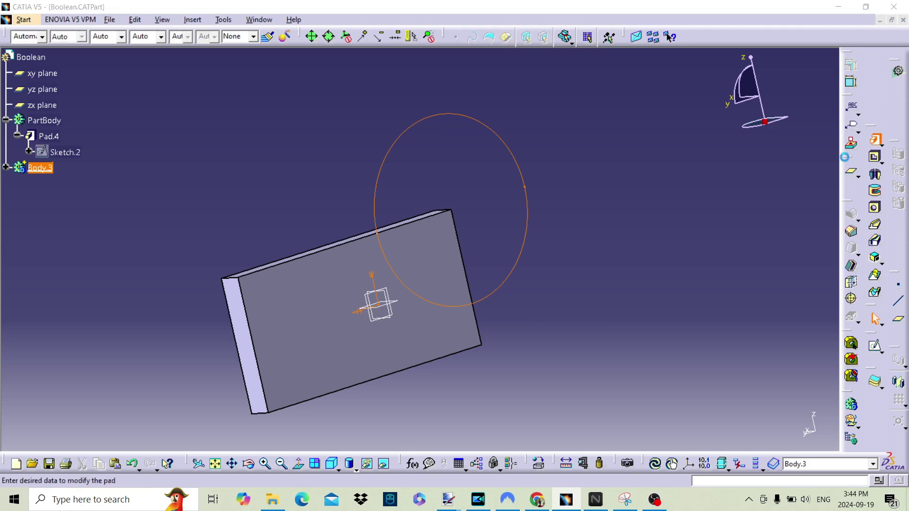
left_click(709, 437)
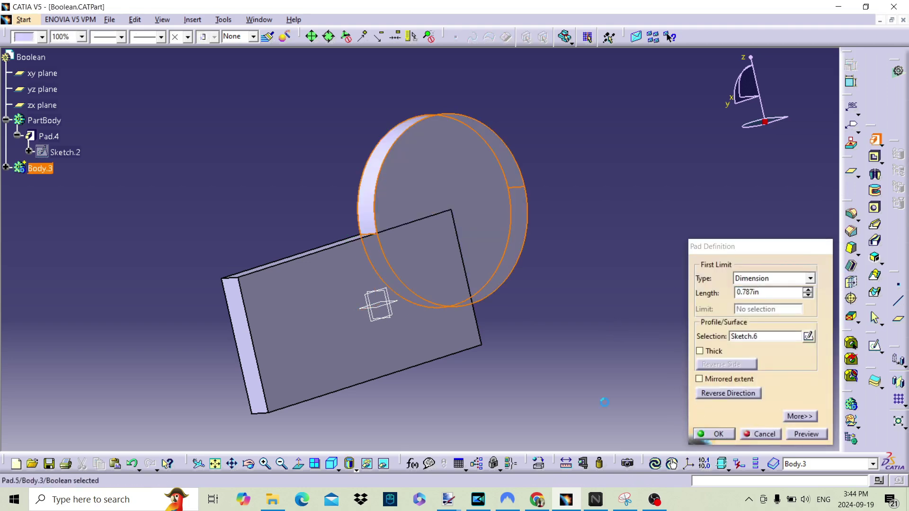
middle_click_drag(493, 229, 431, 200)
left_click(663, 245)
left_click(264, 273)
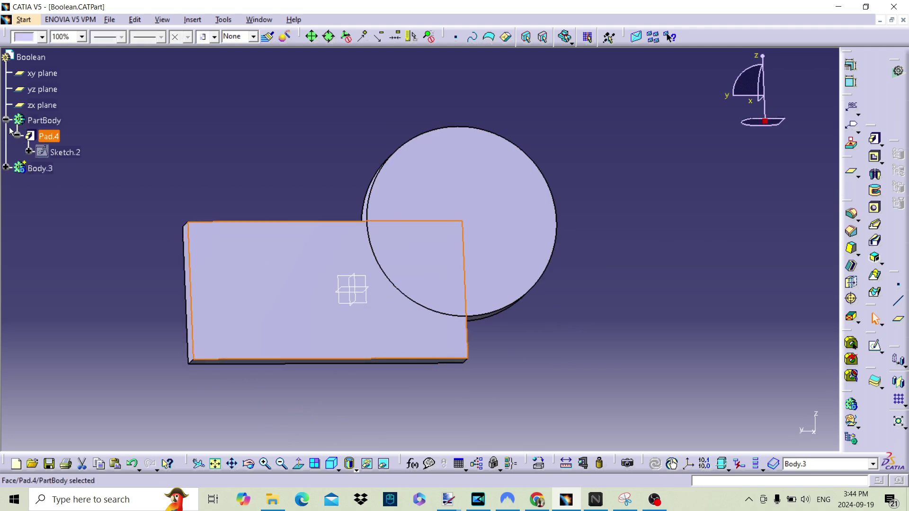
left_click(505, 225)
left_click(217, 158)
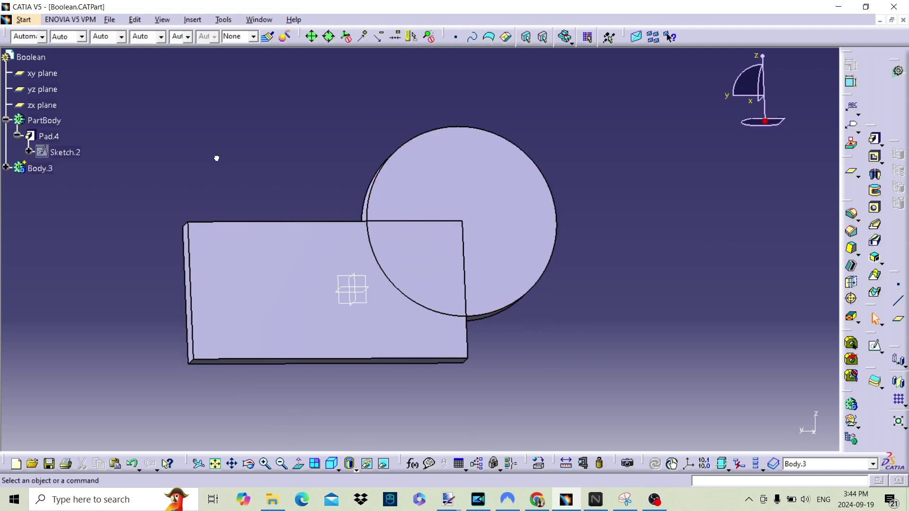
middle_click_drag(417, 244, 458, 328)
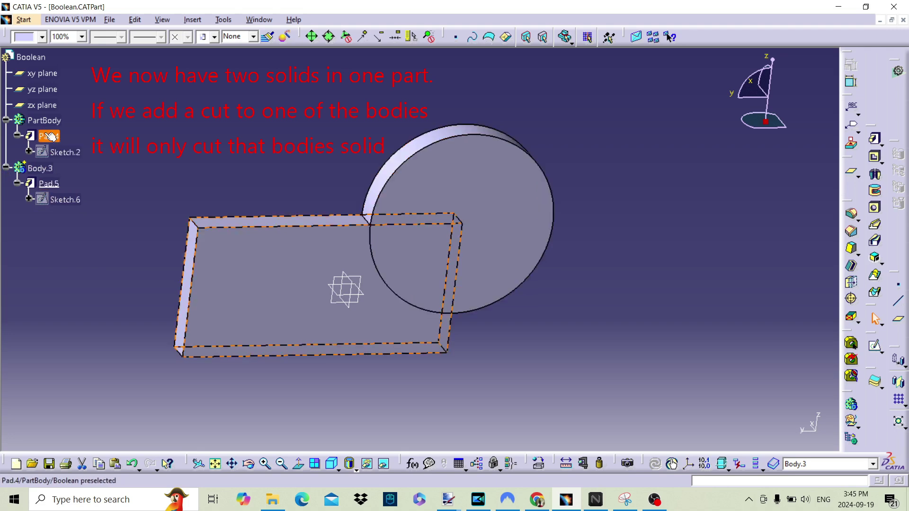
Switch the display to Shading with Edges and orbit the view
left_click(687, 292)
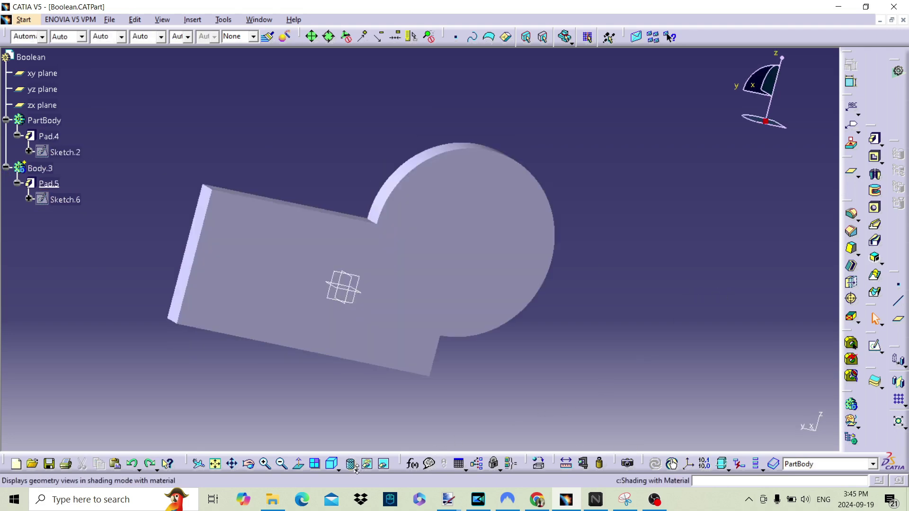
left_click(357, 468)
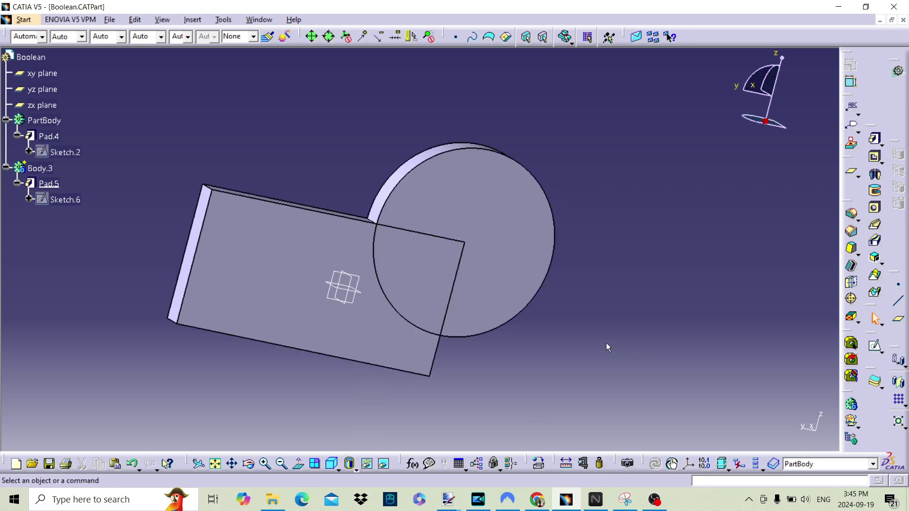
mouse_move(520, 311)
middle_mouse_down()
mouse_move(501, 198)
mouse_move(505, 235)
mouse_move(460, 217)
mouse_move(471, 241)
middle_mouse_up()
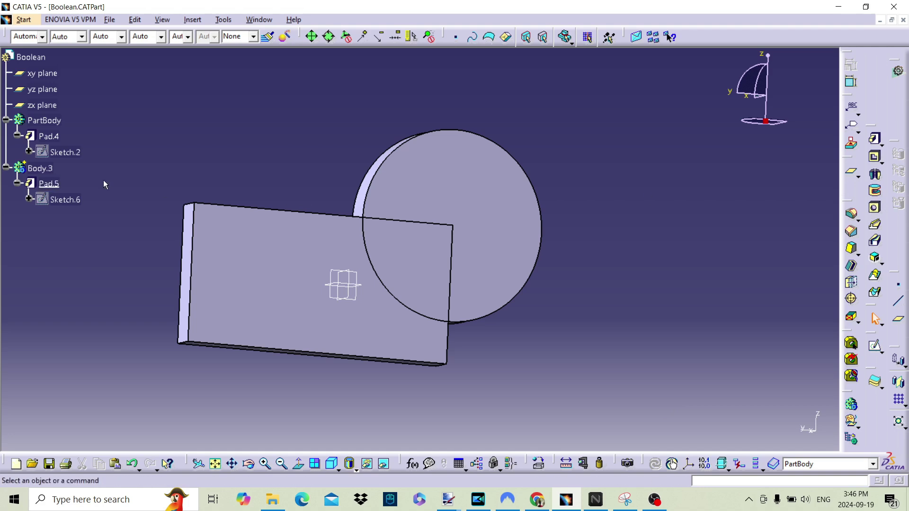
Look over the Boolean operations, then assemble Body.3 into PartBody as Assemble.1
right_click(41, 171)
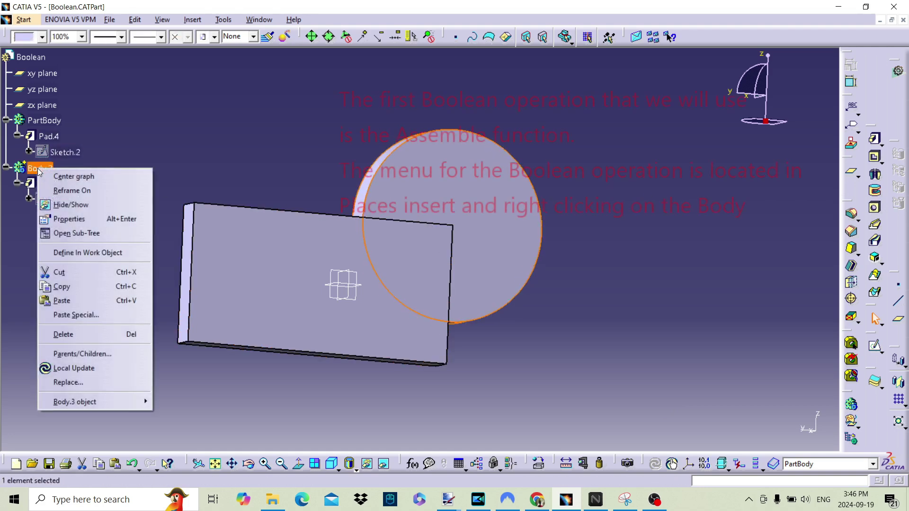
key("Escape")
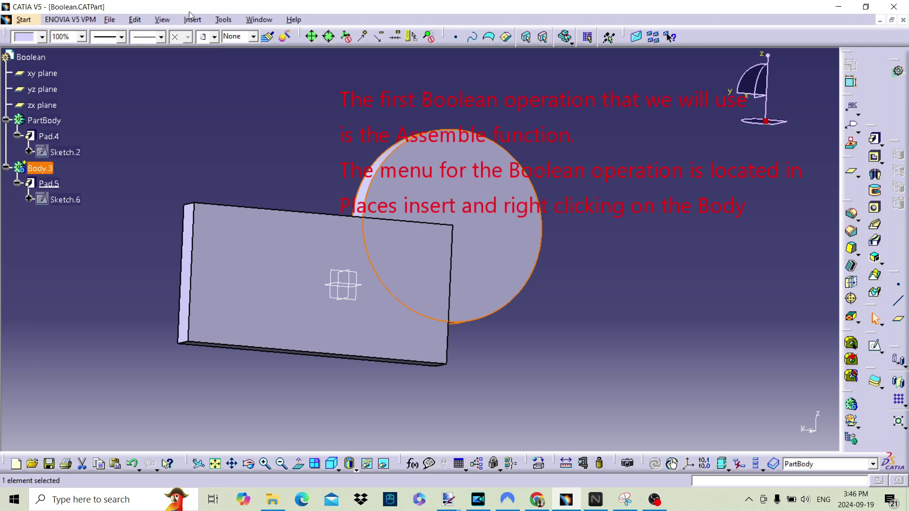
left_click(196, 22)
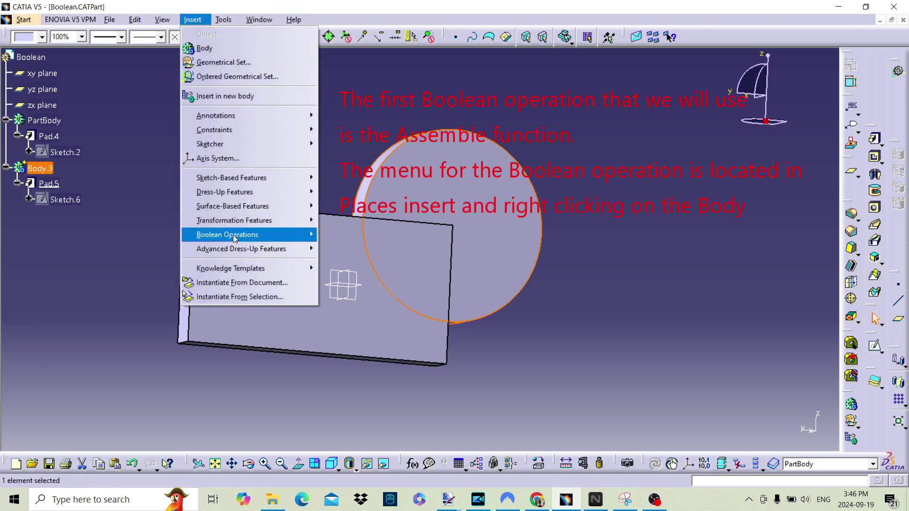
mouse_move(262, 237)
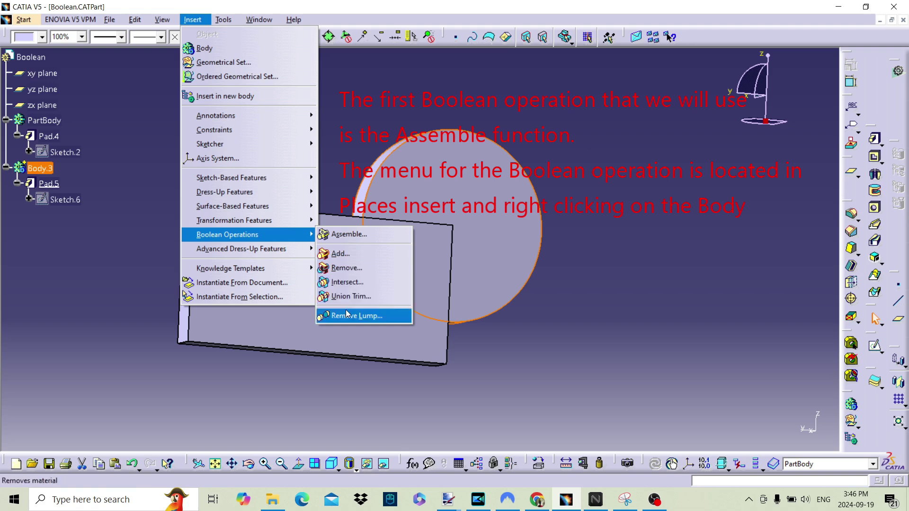
key("Escape")
key("Escape")
right_click(40, 171)
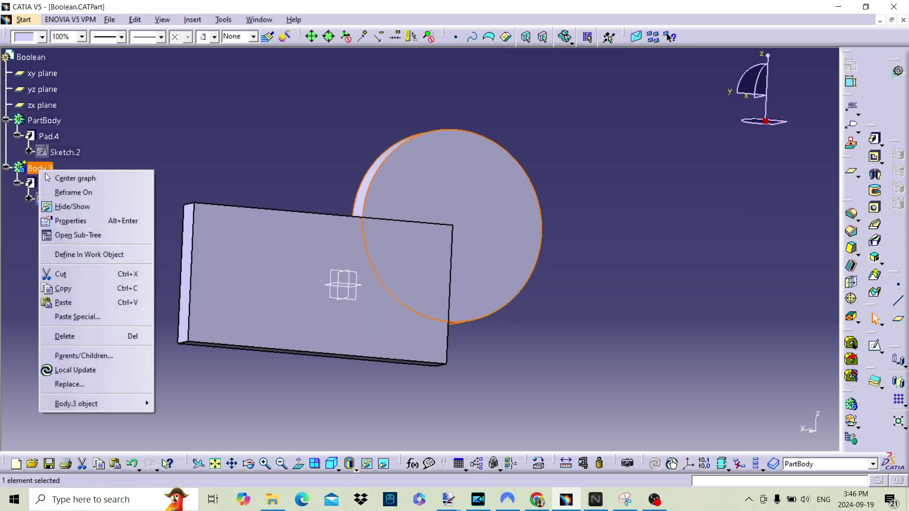
mouse_move(126, 406)
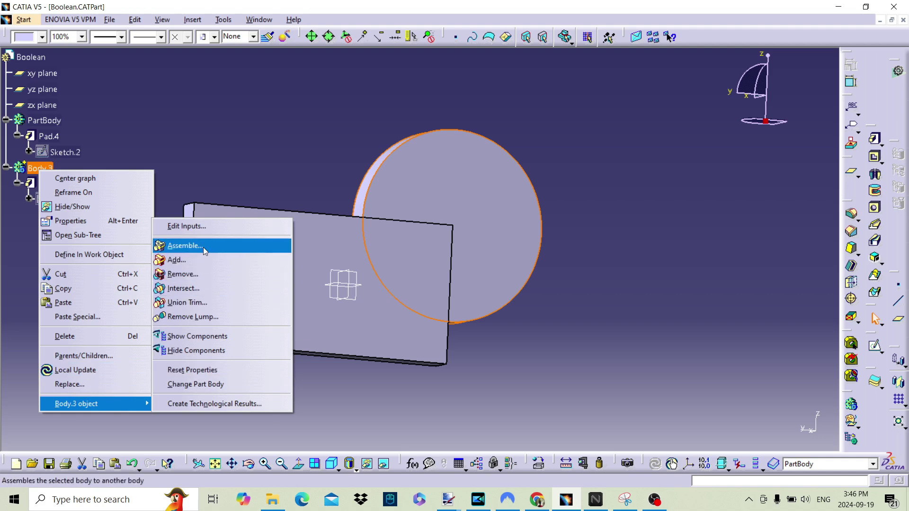
left_click(205, 249)
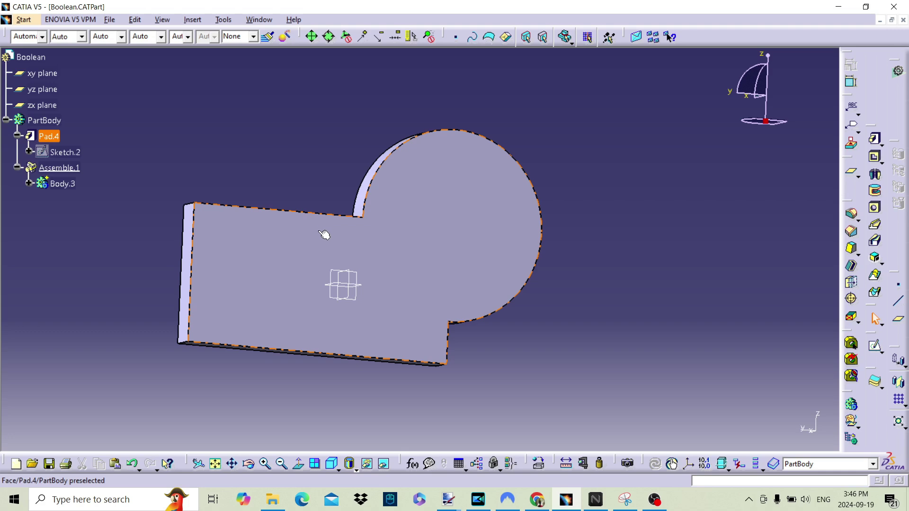
Expand Assemble.1 and Body.3 to show Pad.5 and Sketch.6, then begin a plane on the zx plane
middle_click_drag(420, 262, 324, 258)
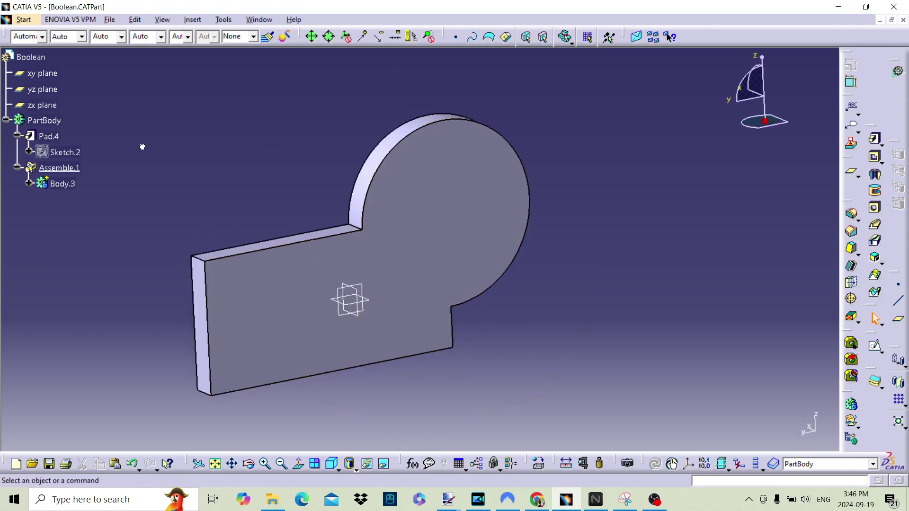
middle_click_drag(438, 359, 353, 329)
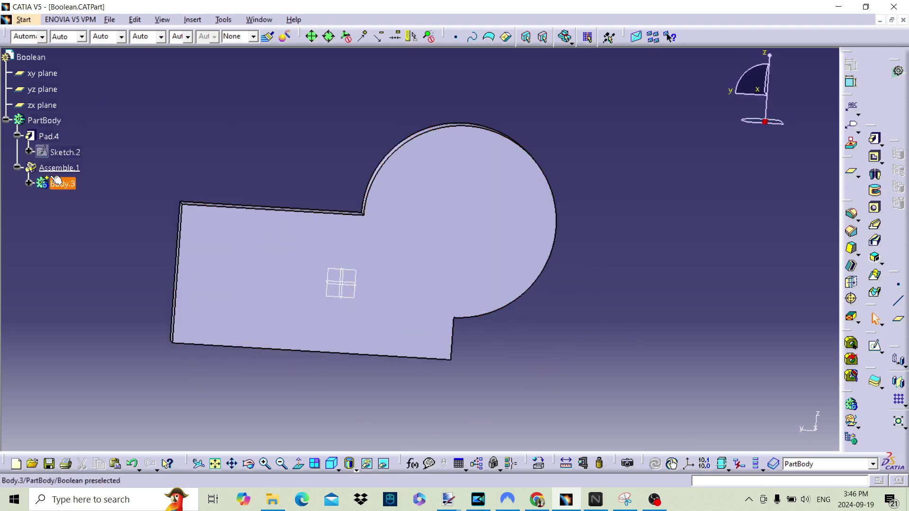
left_click(72, 171)
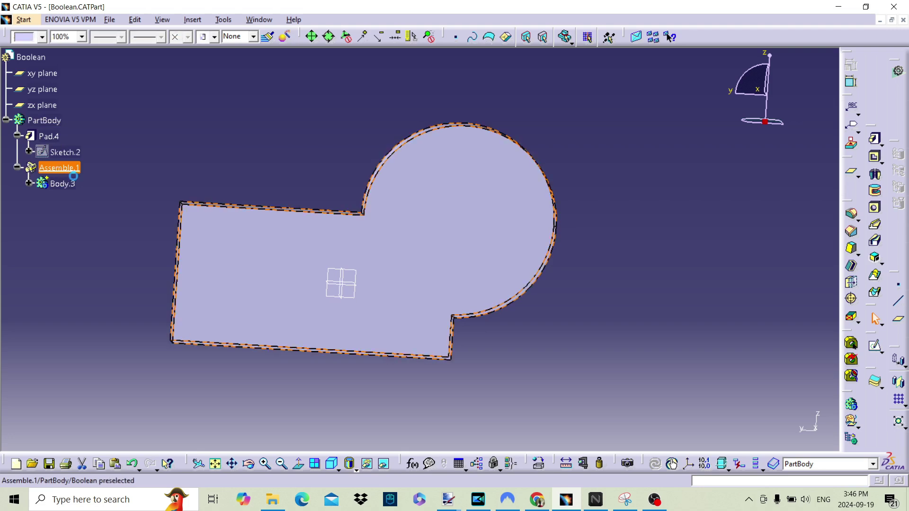
left_click(28, 184)
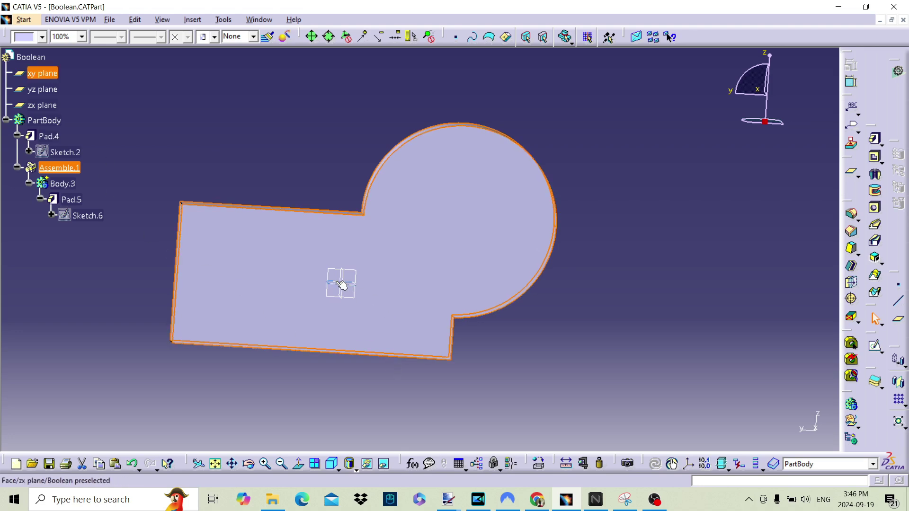
left_click(346, 298)
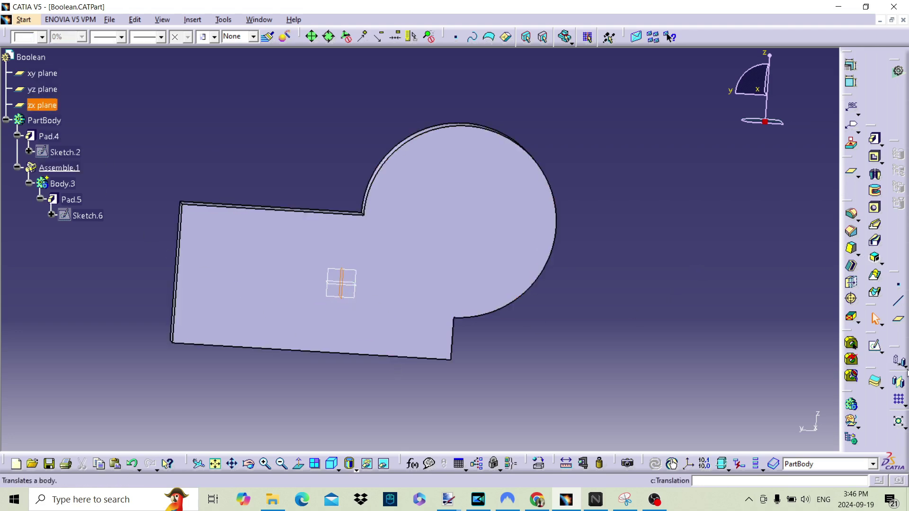
left_click(899, 319)
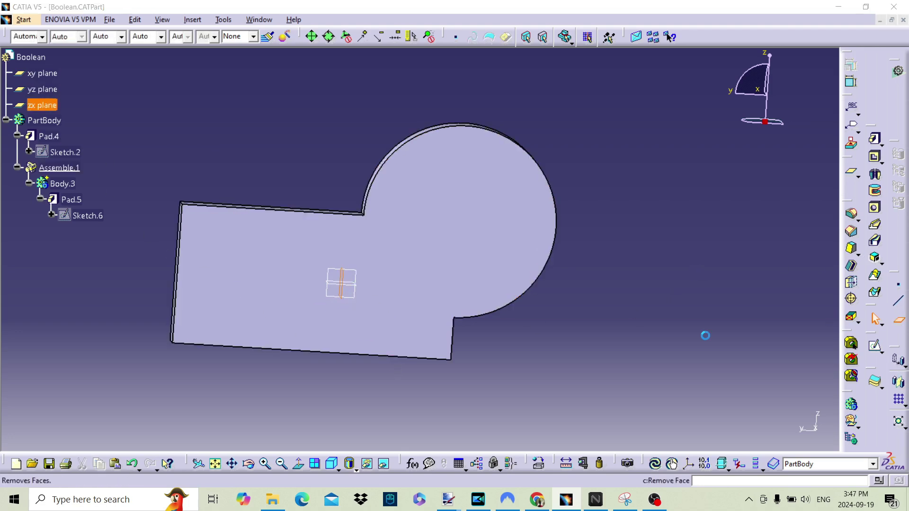
Create Plane.3 offset 2in from the zx plane, flipped to the other side
left_click(67, 355)
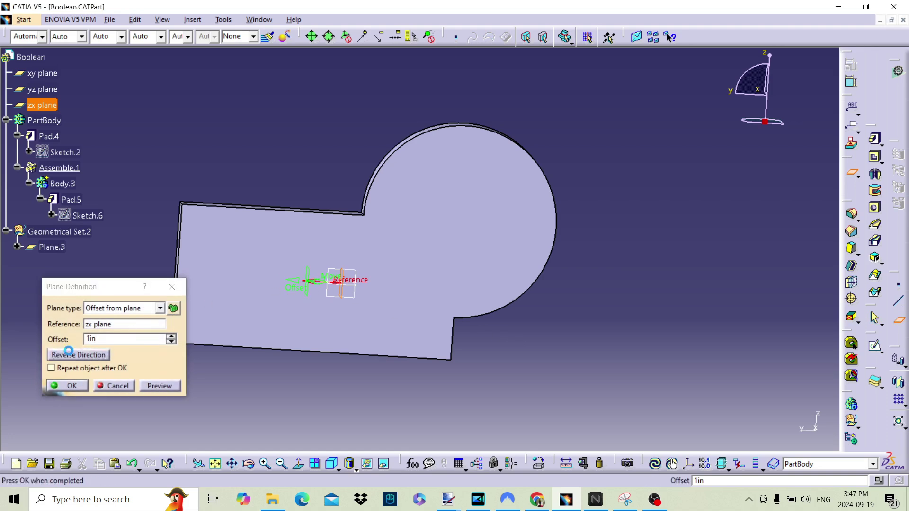
left_click(172, 337)
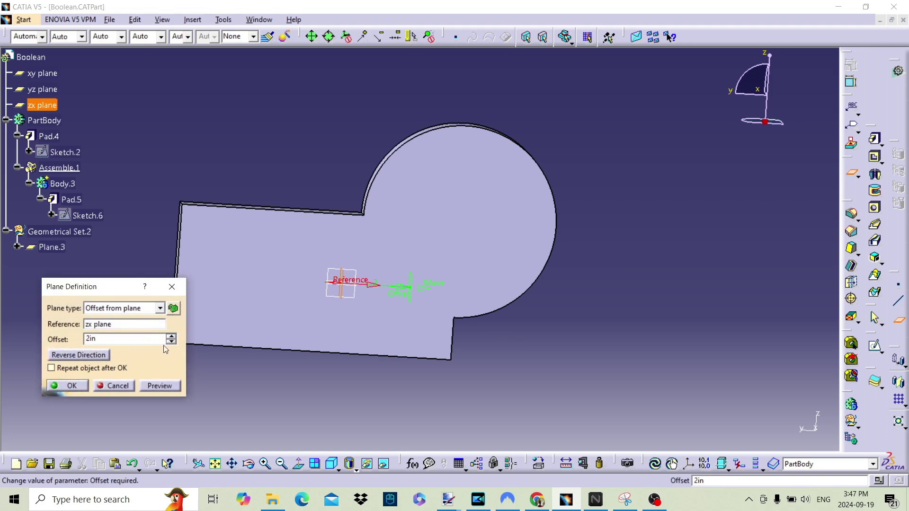
left_click(67, 386)
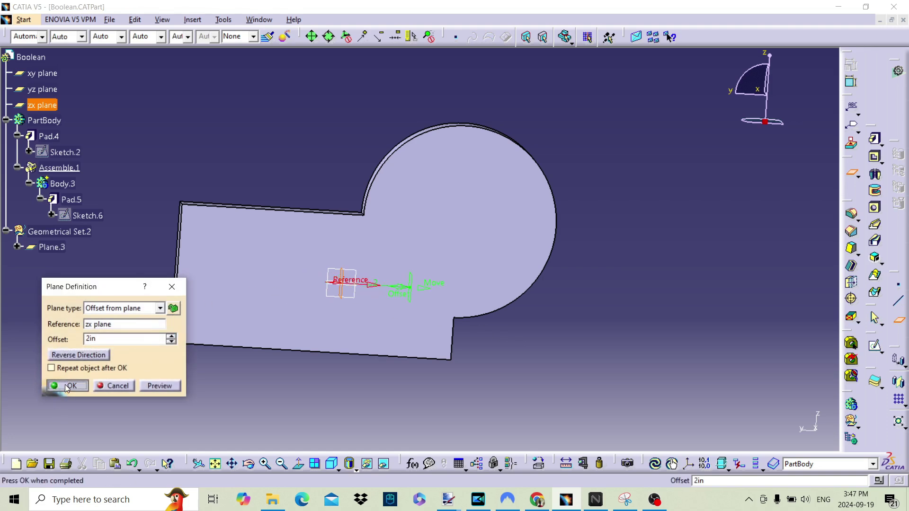
Split the merged solid at Plane.3 as Split.5, cutting away most of the disc
left_click(879, 388)
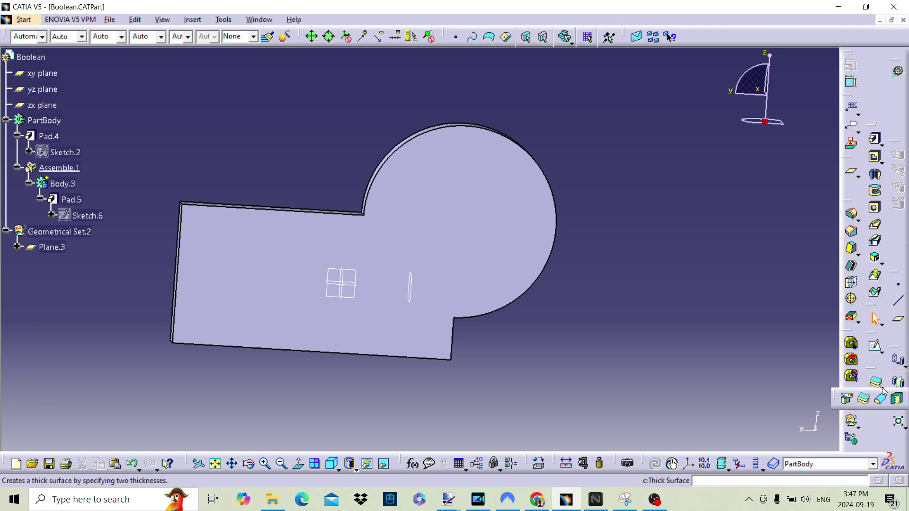
left_click(846, 399)
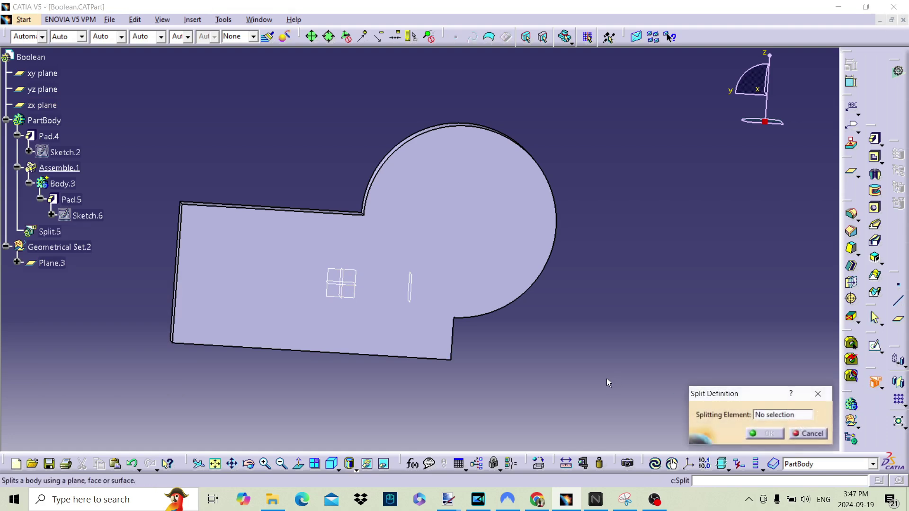
left_click(411, 293)
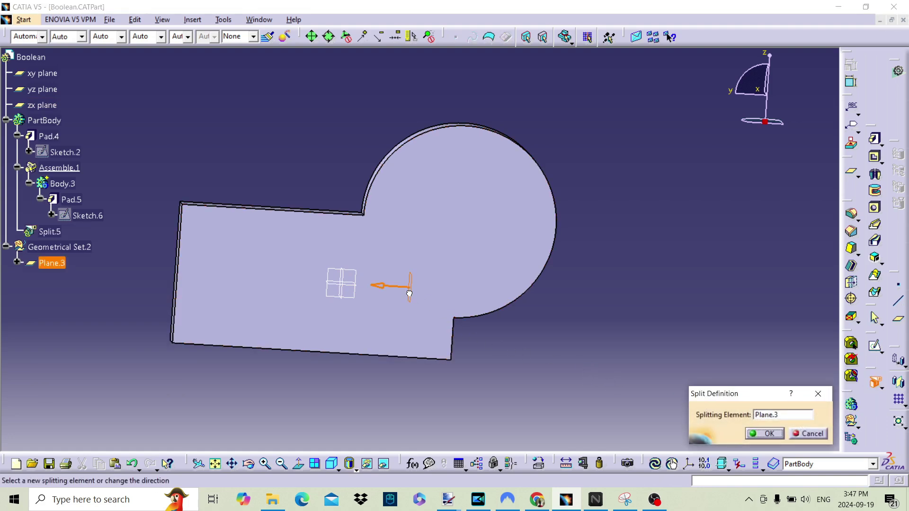
left_click(767, 434)
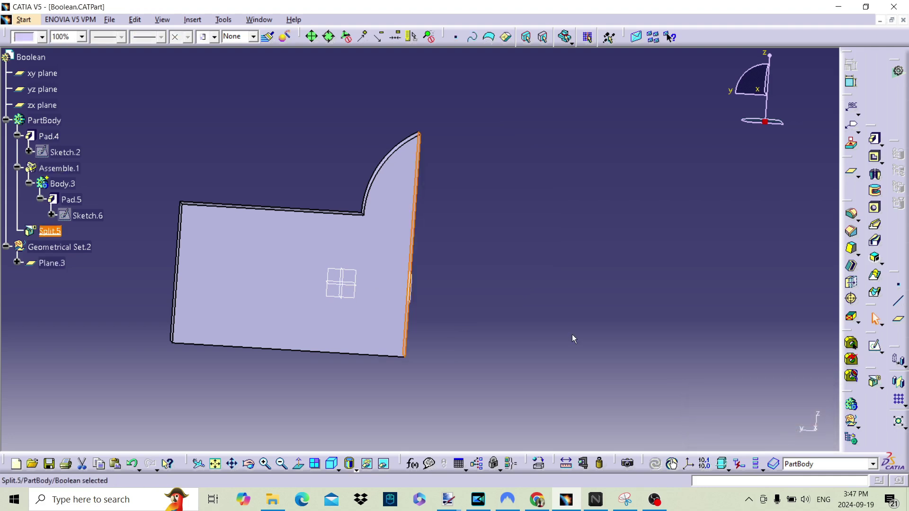
middle_click_drag(535, 299, 518, 278)
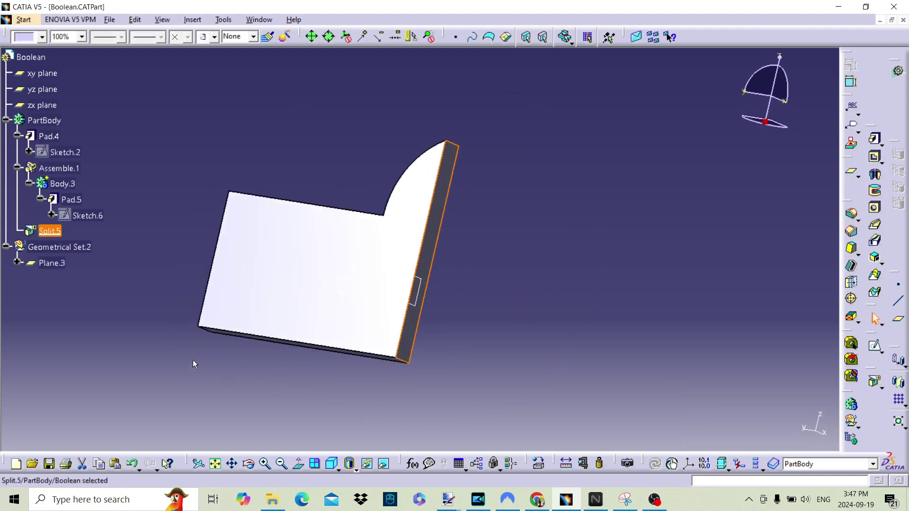
Undo Split.5, Plane.3 and Assemble.1
left_click(89, 339)
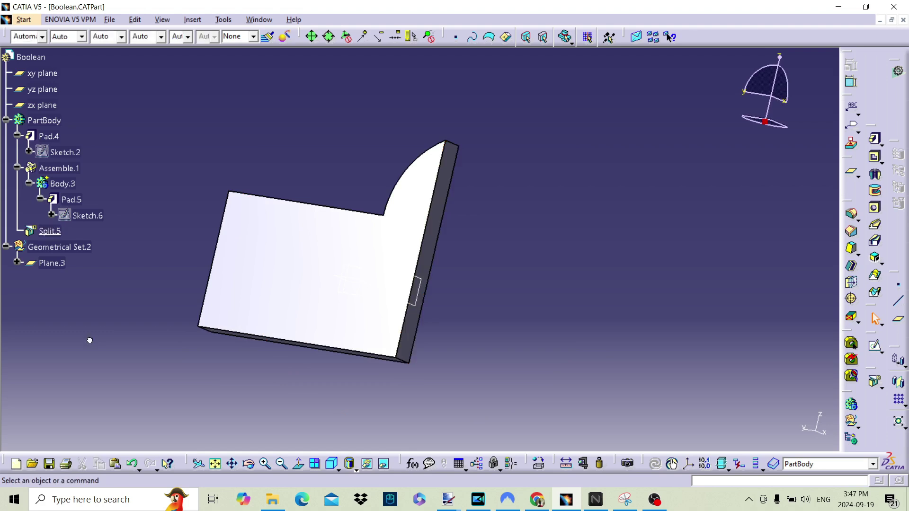
left_click(133, 465)
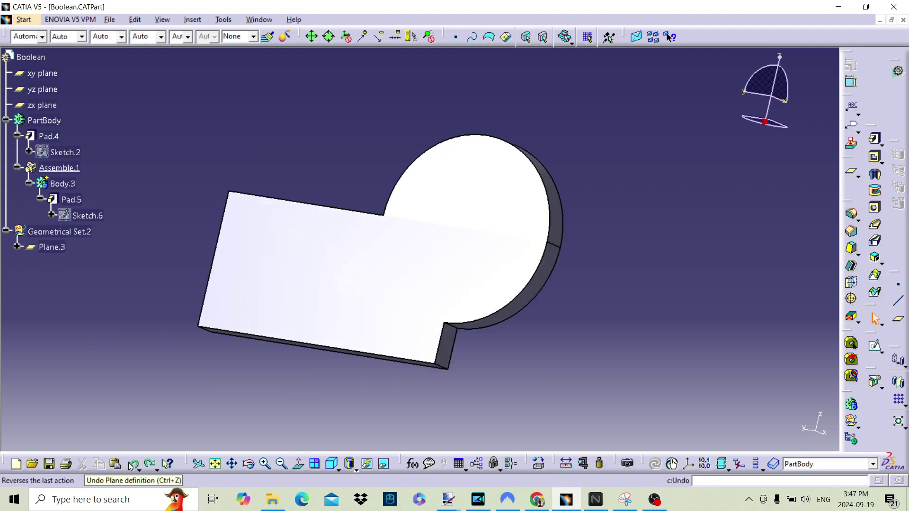
left_click(133, 465)
left_click(131, 467)
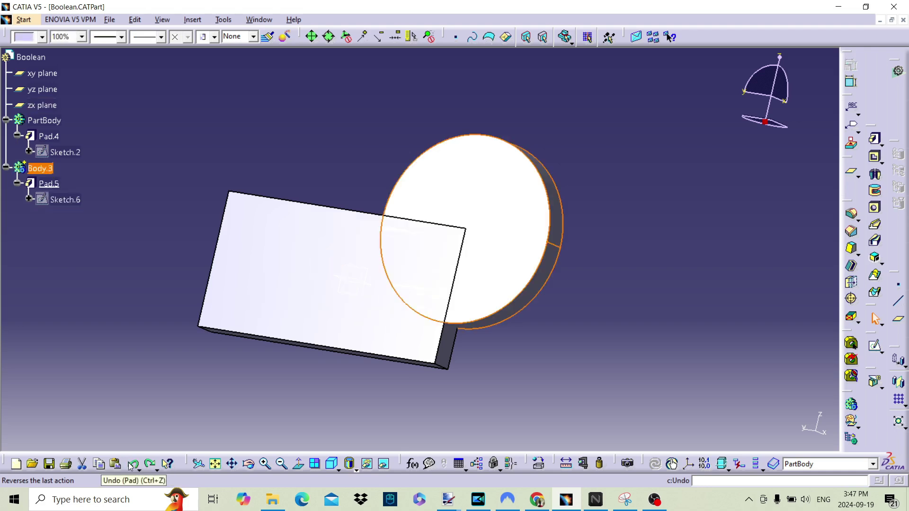
Add Body.3 into PartBody as Add.1
left_click(129, 146)
middle_click_drag(275, 163, 372, 300)
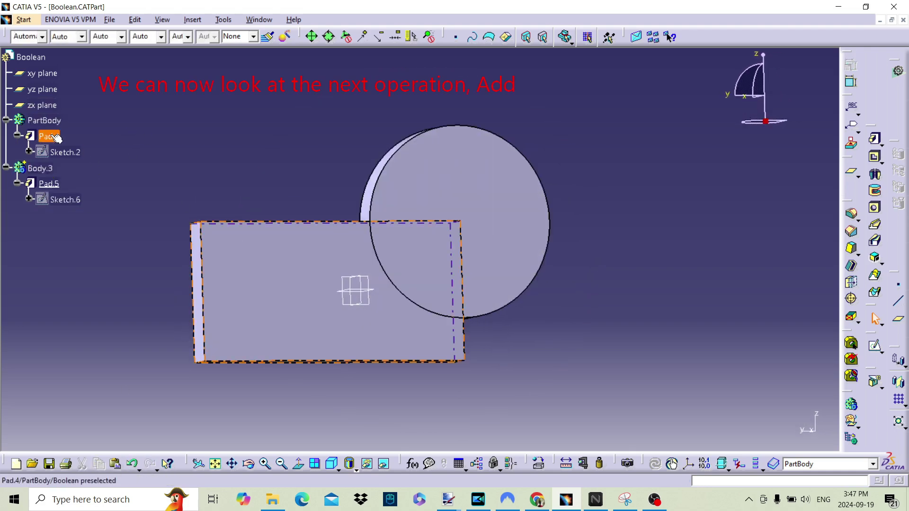
right_click(42, 169)
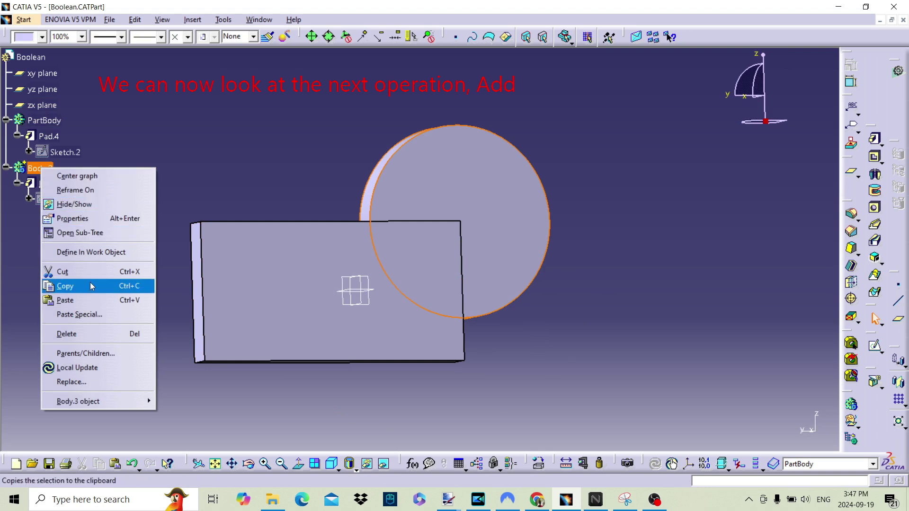
mouse_move(98, 405)
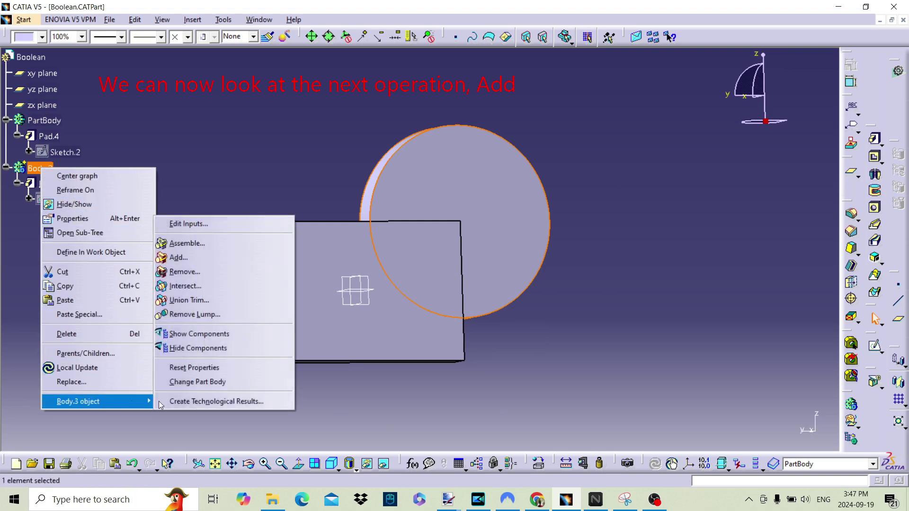
left_click(193, 261)
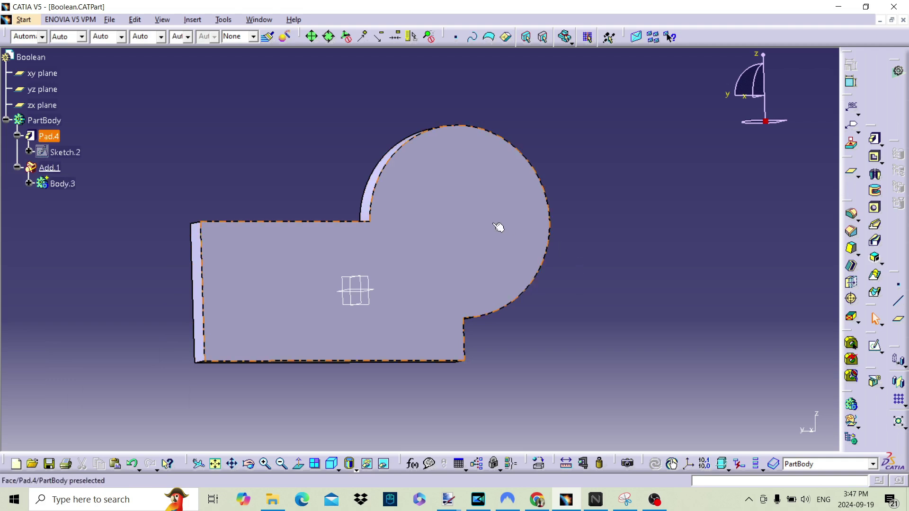
Convert Add.1 into an Assemble operation
right_click(60, 167)
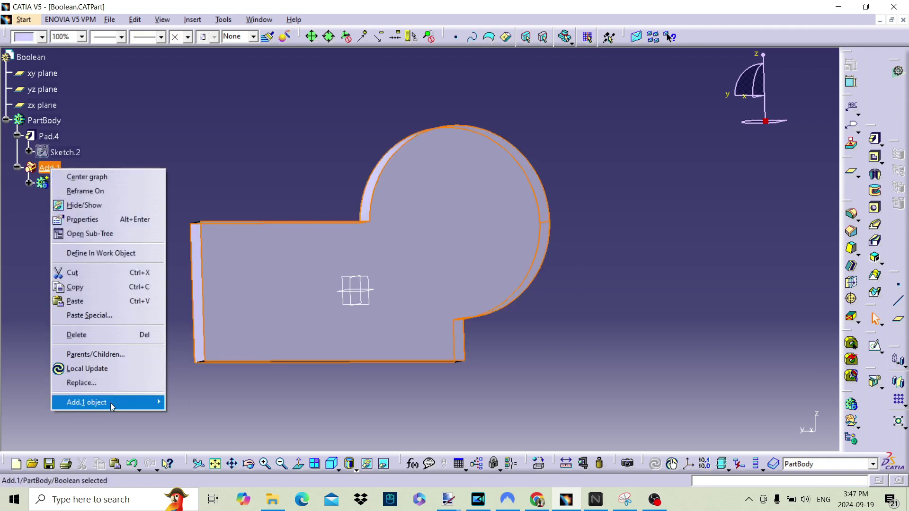
mouse_move(109, 403)
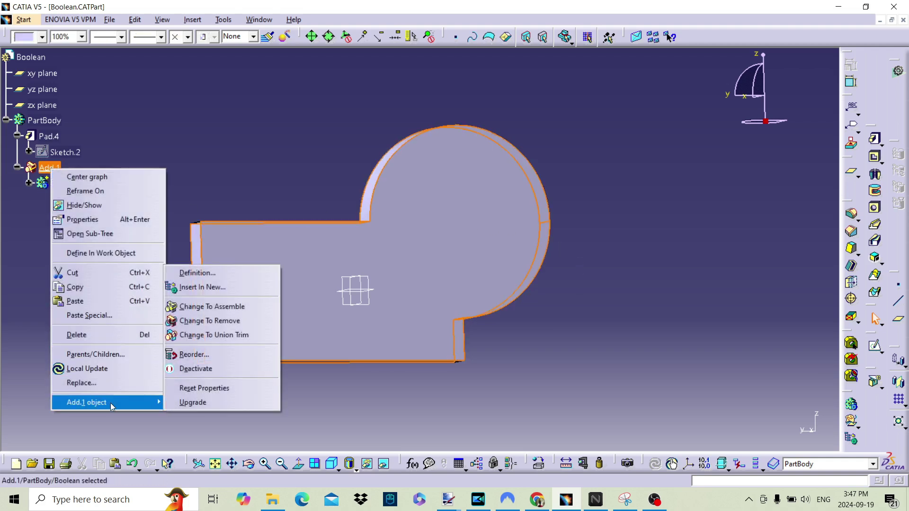
left_click(209, 308)
Undo the Assemble conversion and the Add, leaving Body.3 as a separate body
right_click(75, 169)
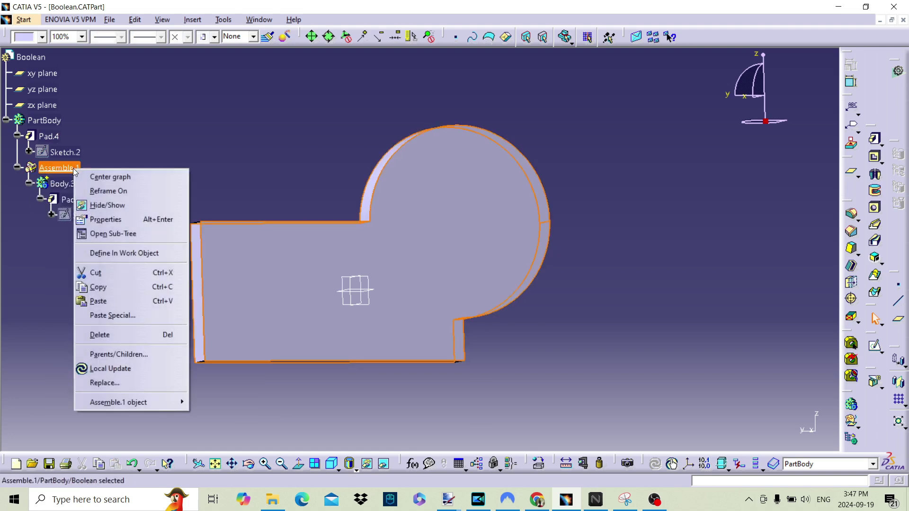
mouse_move(109, 403)
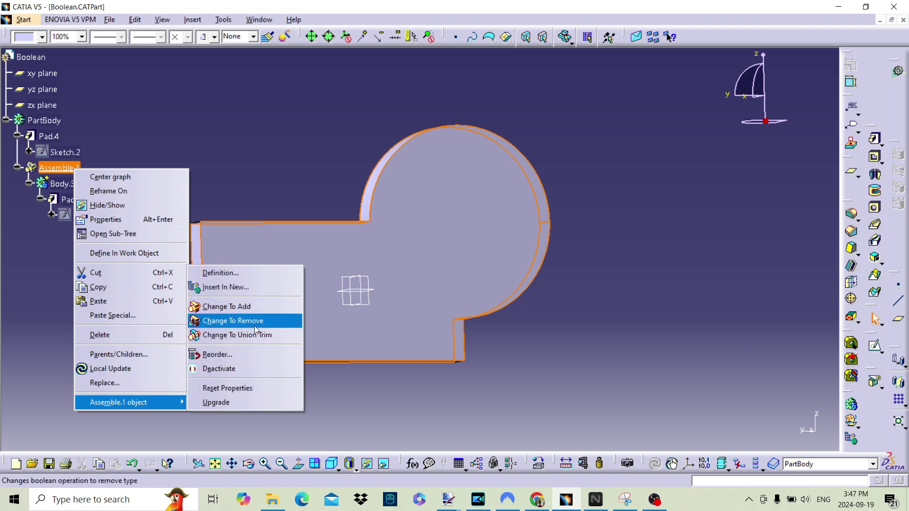
left_click(263, 150)
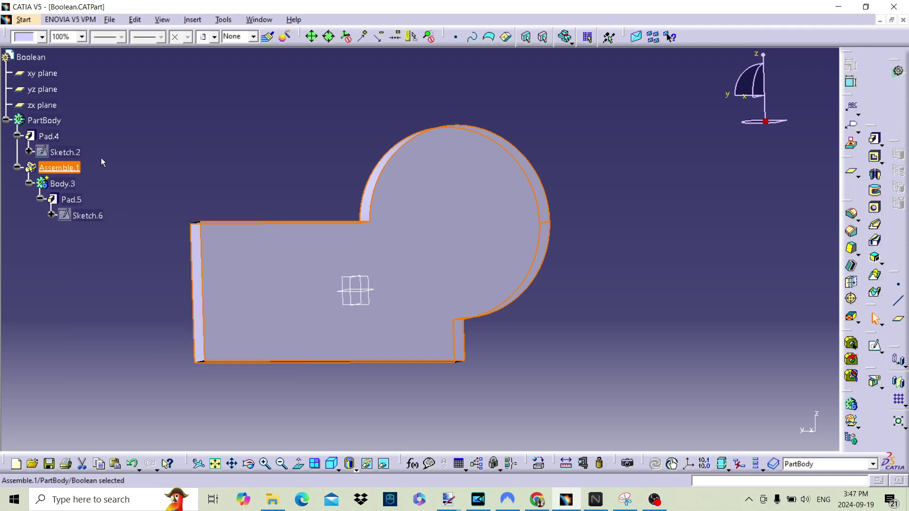
left_click(133, 467)
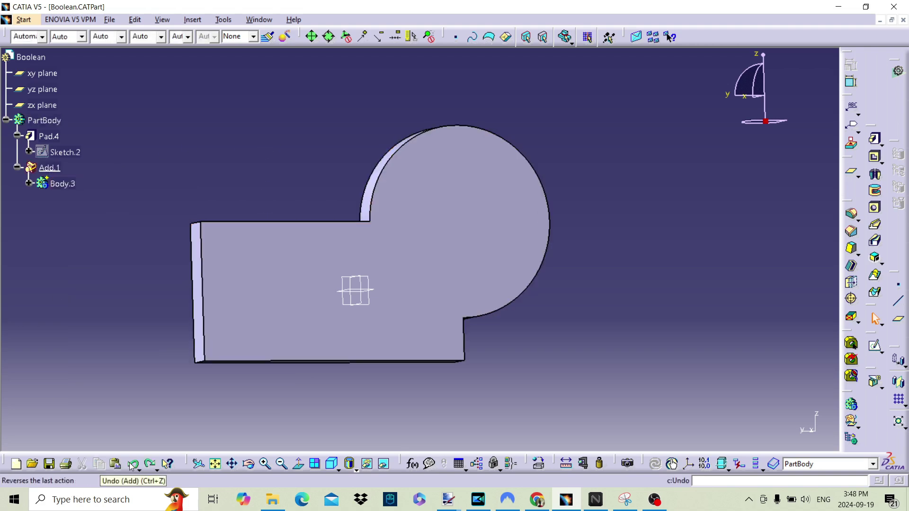
left_click(133, 466)
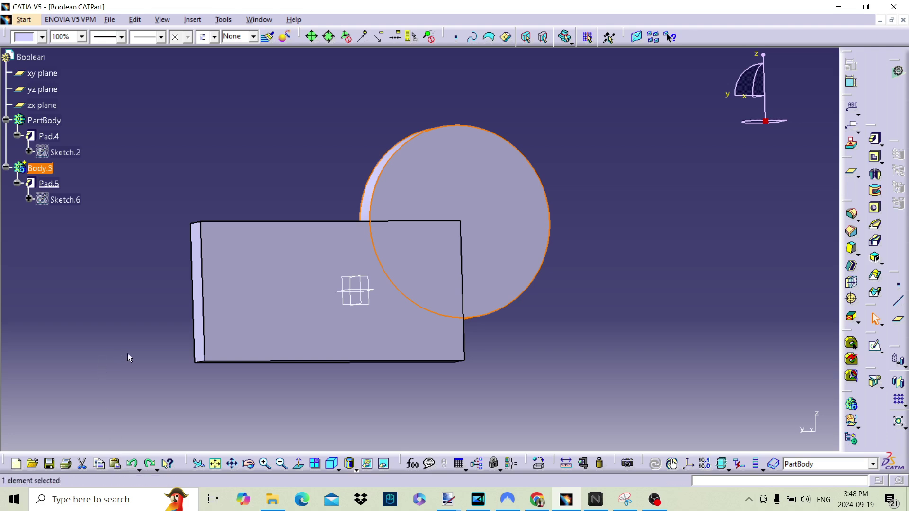
Remove Body.3 from PartBody as Remove.1 and orbit to inspect the curved notch
right_click(39, 171)
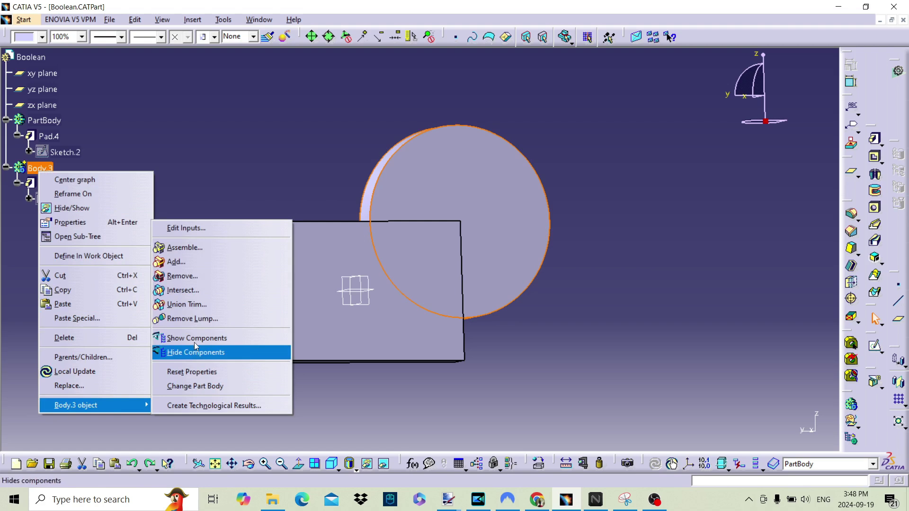
left_click(187, 277)
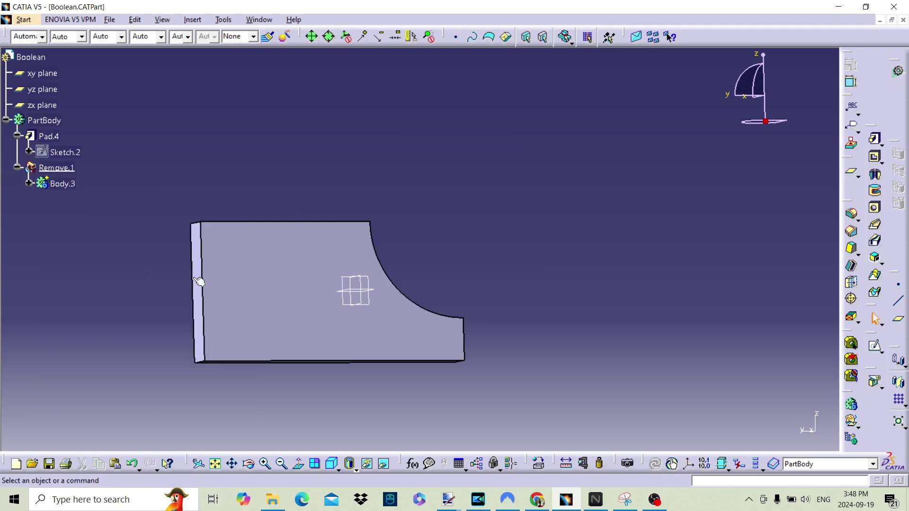
middle_click_drag(229, 263, 420, 314)
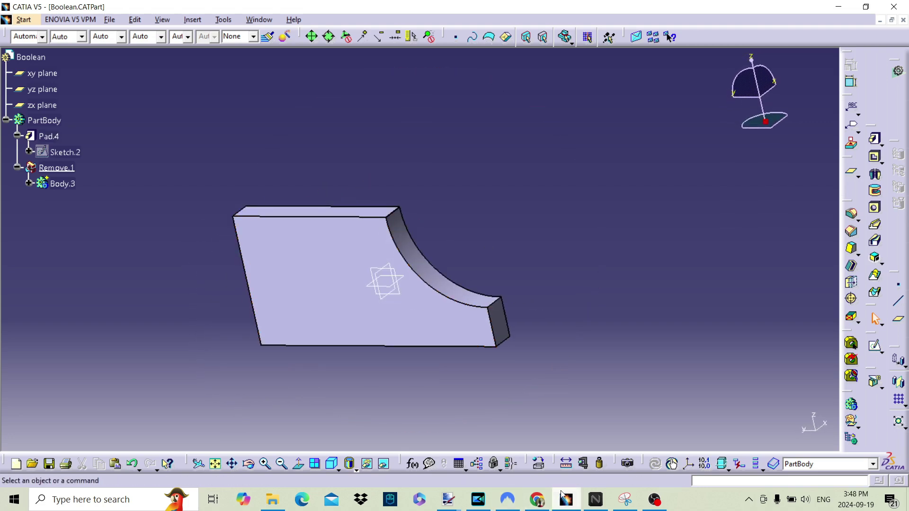
mouse_move(567, 500)
mouse_move(655, 505)
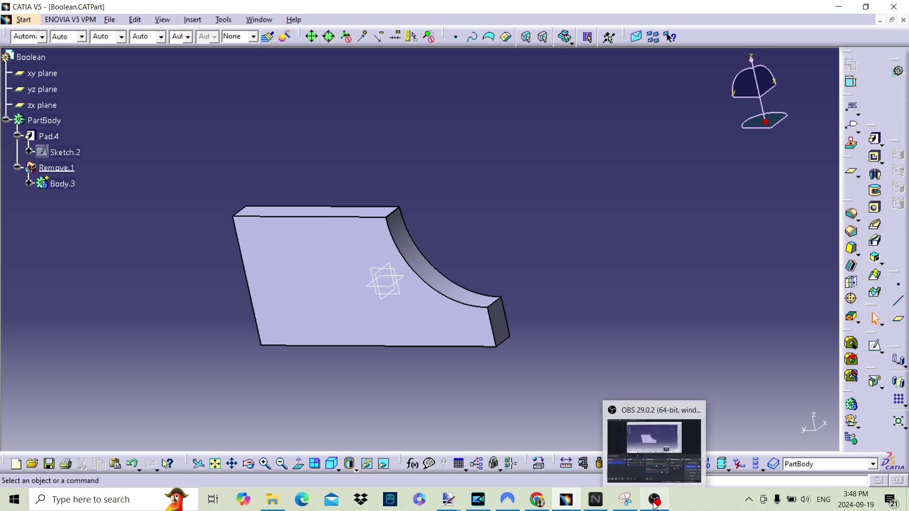